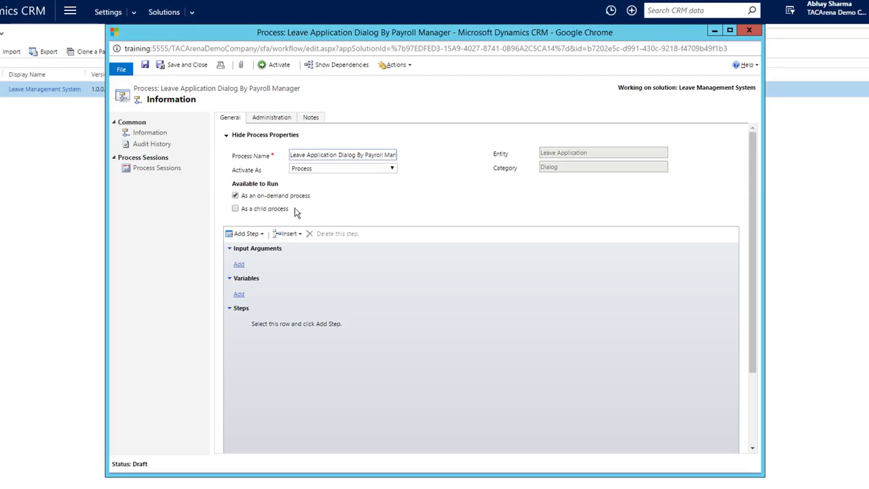
- Choose Process as the activation type of the Leave Application dialog process
left_click(333, 169)
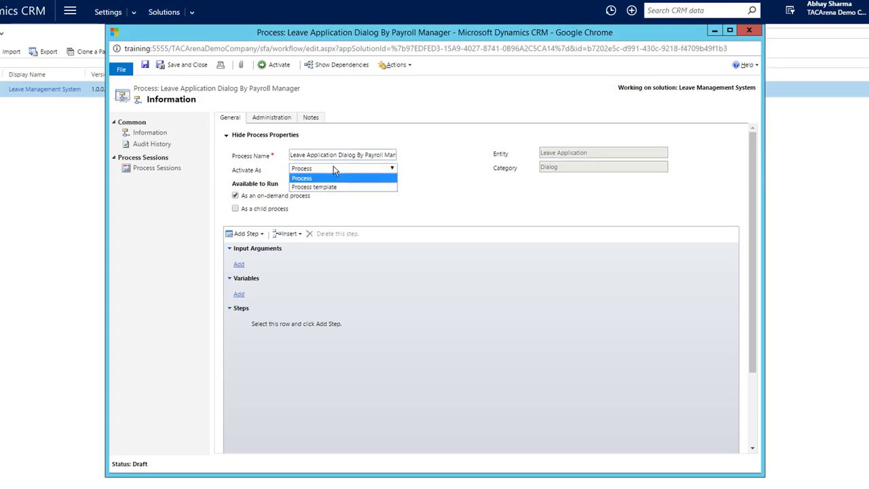
left_click(316, 176)
left_click(265, 266)
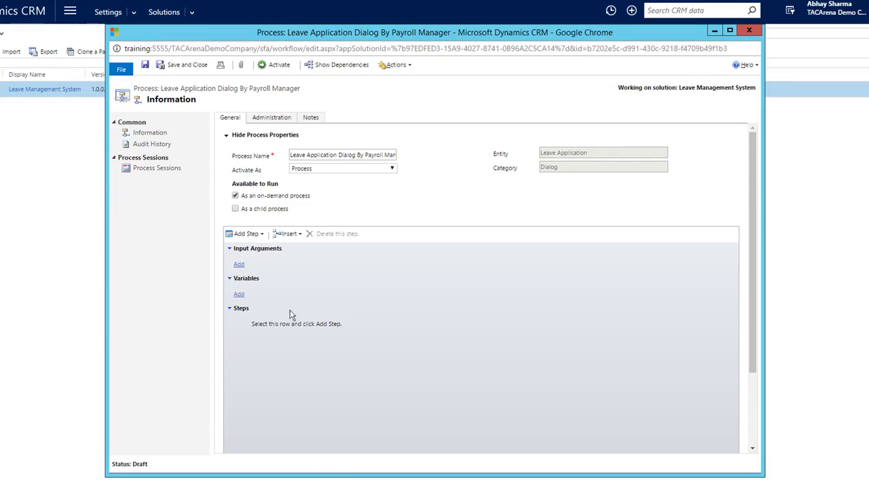
- Add a Page to the dialog's steps with the description "Welcome to Manual Leave Application process."
left_click(248, 234)
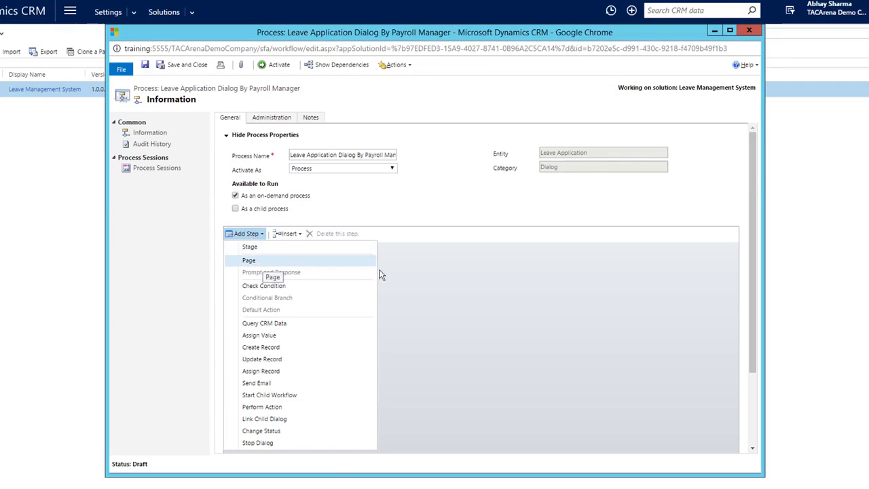
left_click(246, 262)
left_click(310, 323)
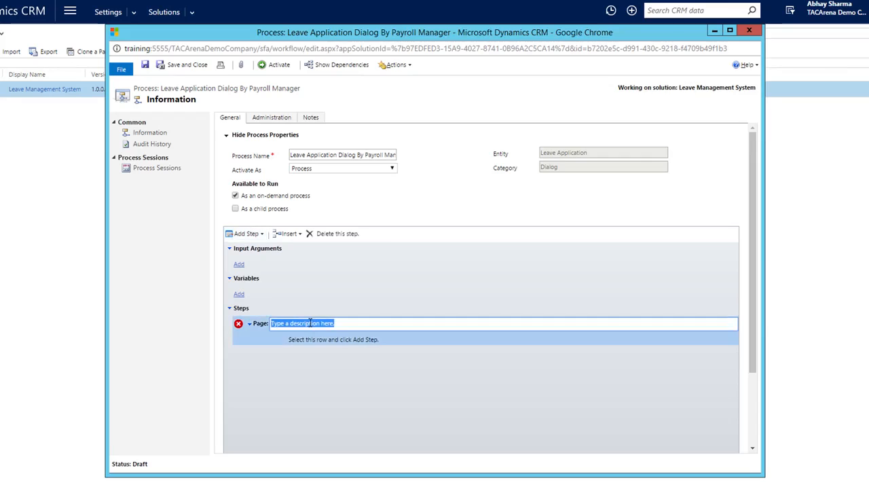
type("Welcome to Manua")
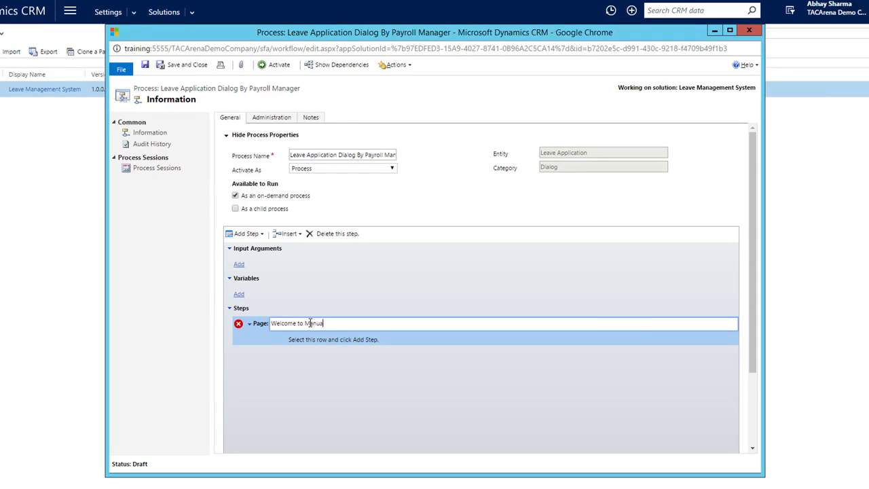
type("l Leave Application process.")
- Add a Prompt and Response step inside the page, described as "Who is applying for the leave?"
left_click(303, 344)
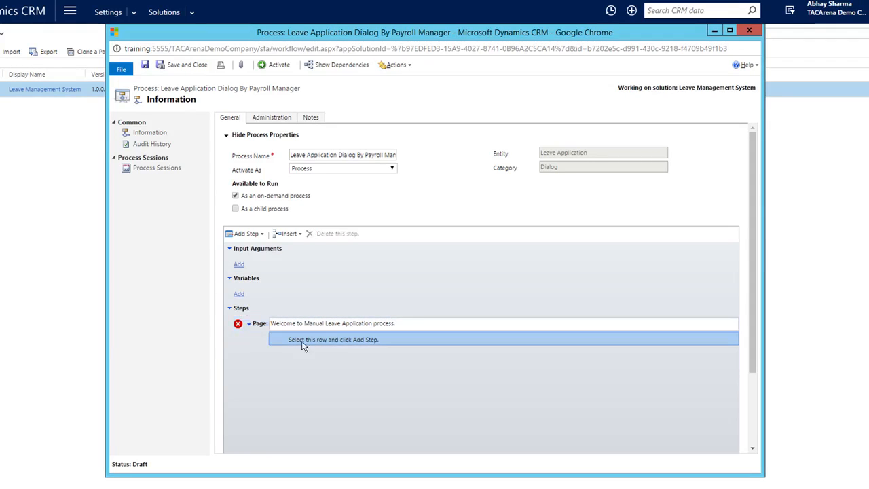
left_click(247, 233)
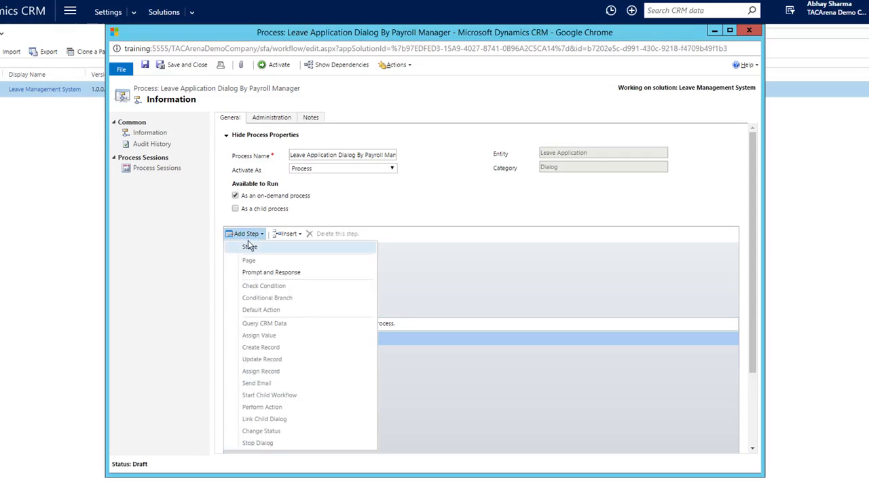
left_click(260, 273)
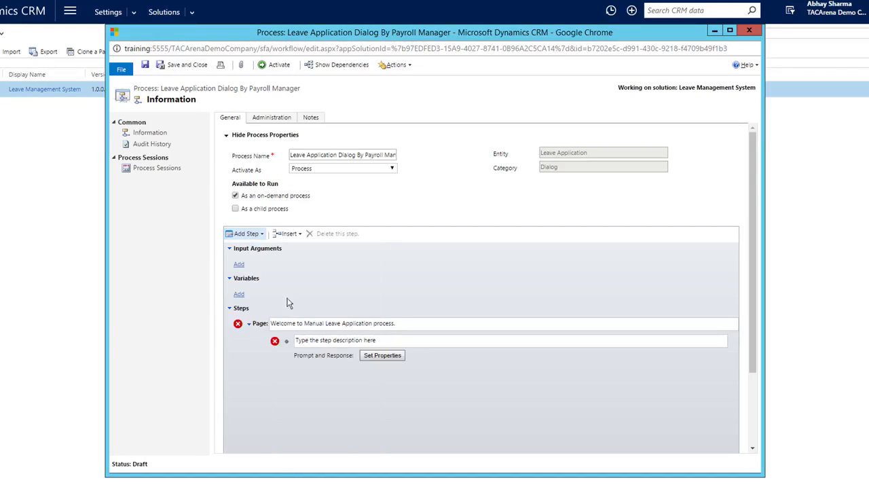
left_click(313, 342)
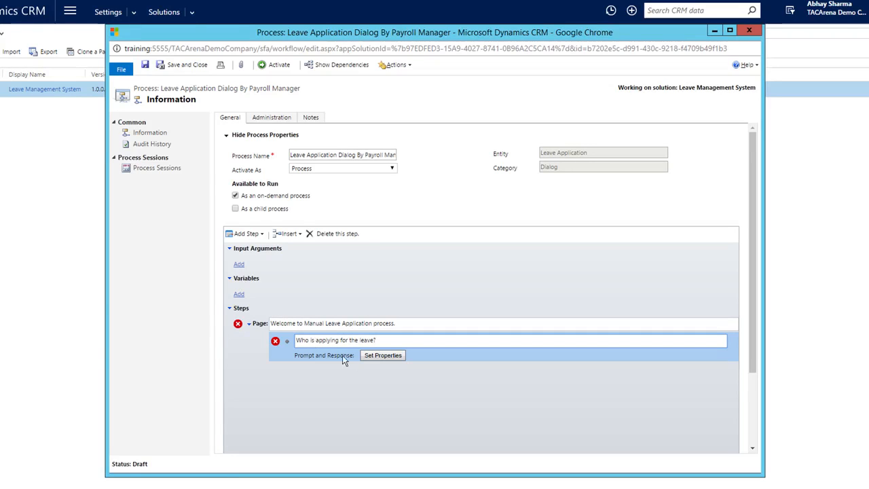
- In the step's properties, enter prompt "Please tell your name to start the process of leave application." and tip "Select from the users list carefully."
left_click(382, 356)
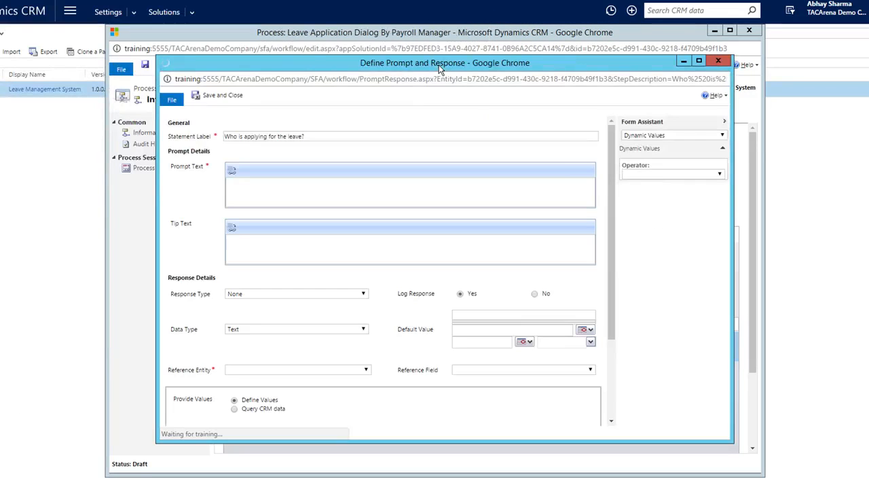
left_click(252, 186)
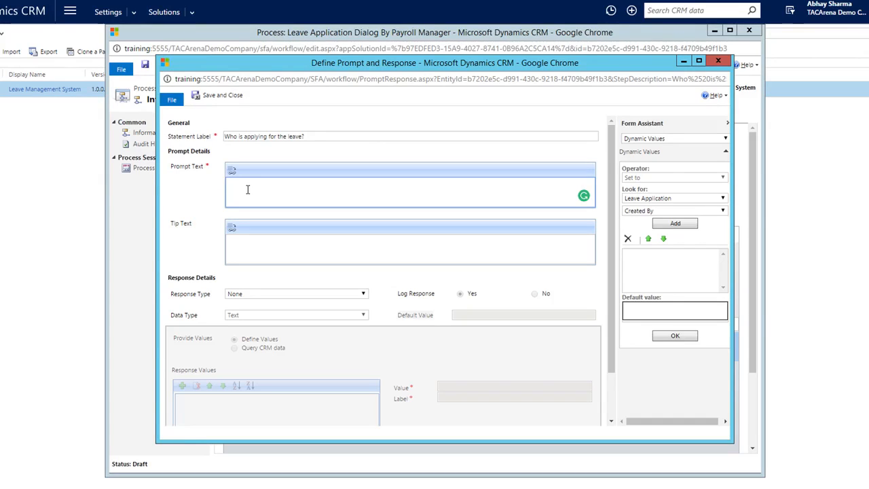
type("Please tell your name to start the process of lea")
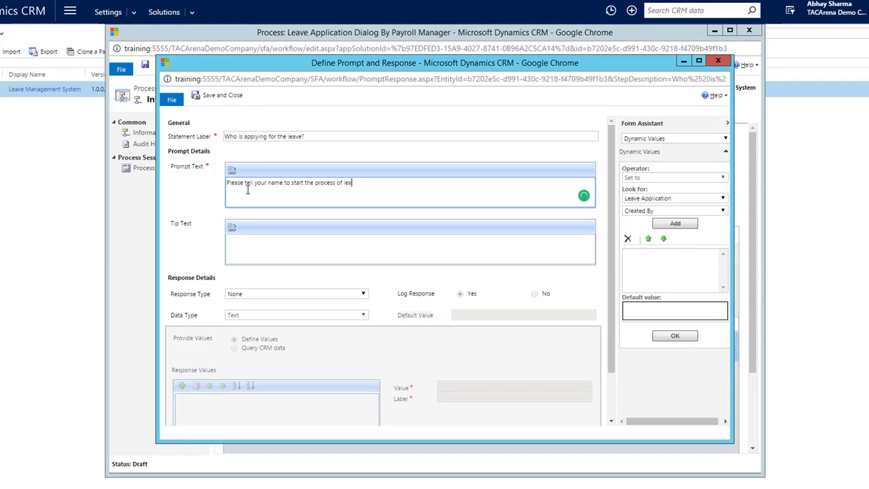
type("ve application.")
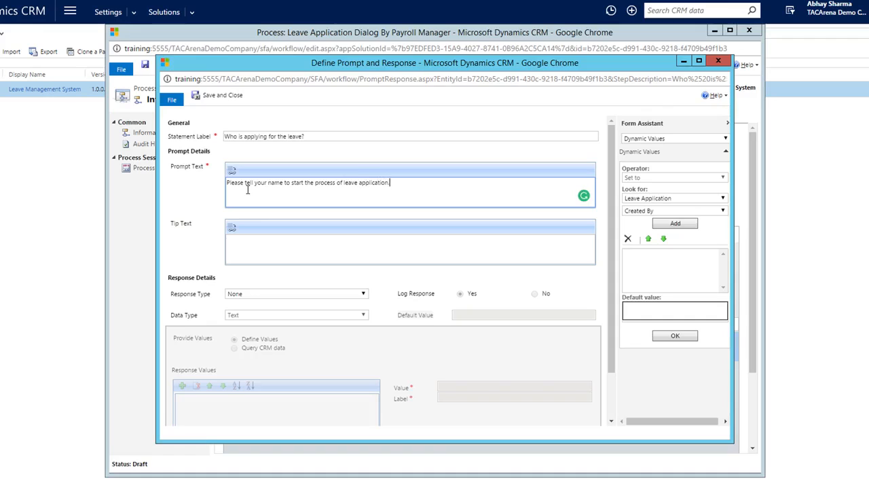
key("Tab")
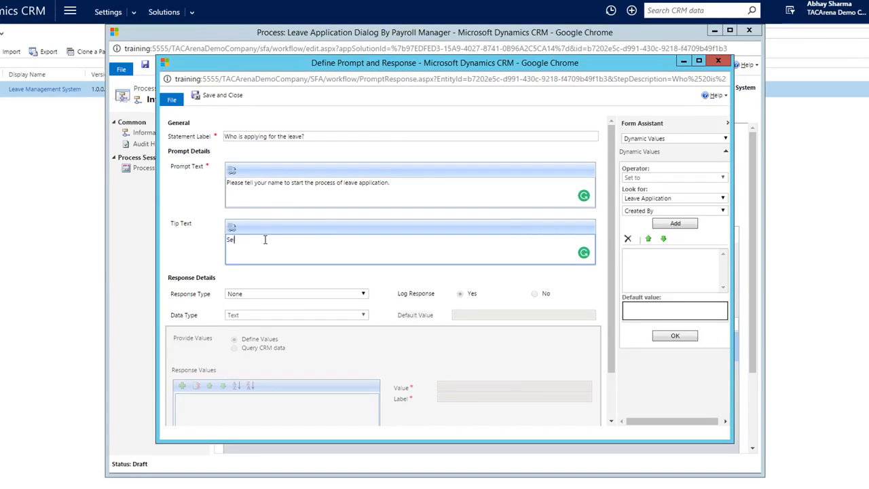
type("Select from the users lis")
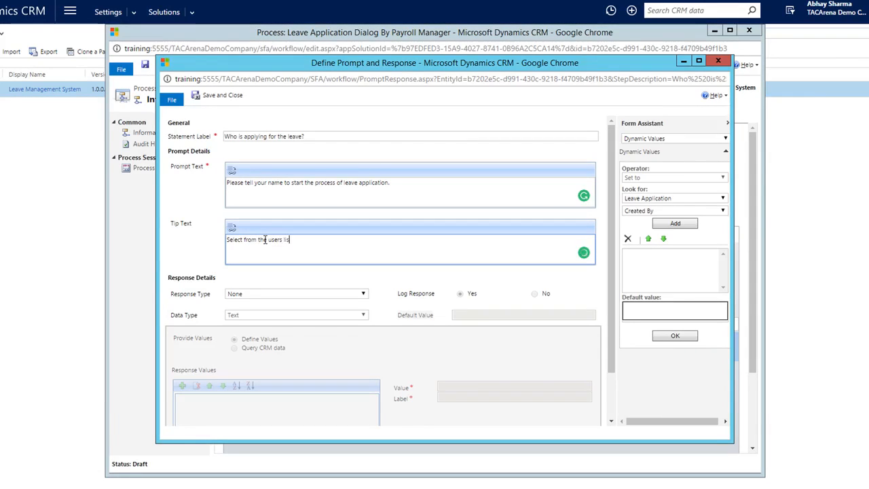
type("t carefully.")
- Make the response a Lookup on the User entity with reference field Created By, and save and close the prompt definition
scroll(353, 251, "down", 1)
left_click(259, 239)
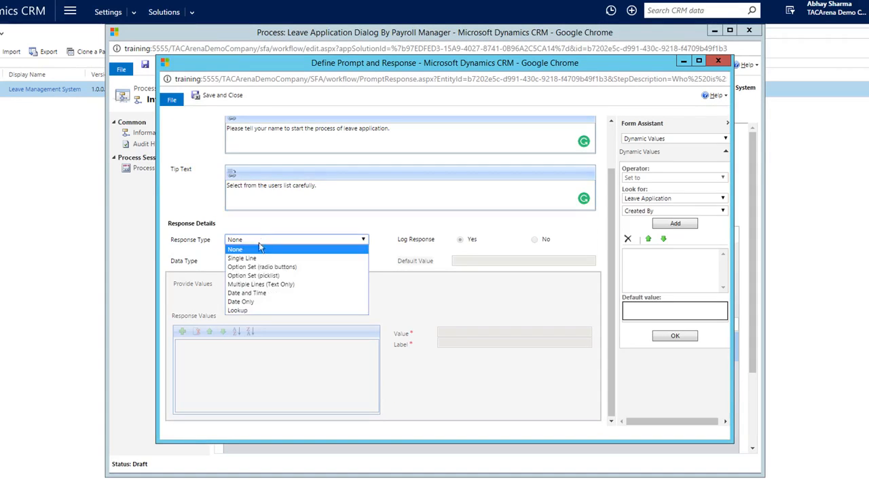
left_click(262, 309)
scroll(325, 202, "up", 1)
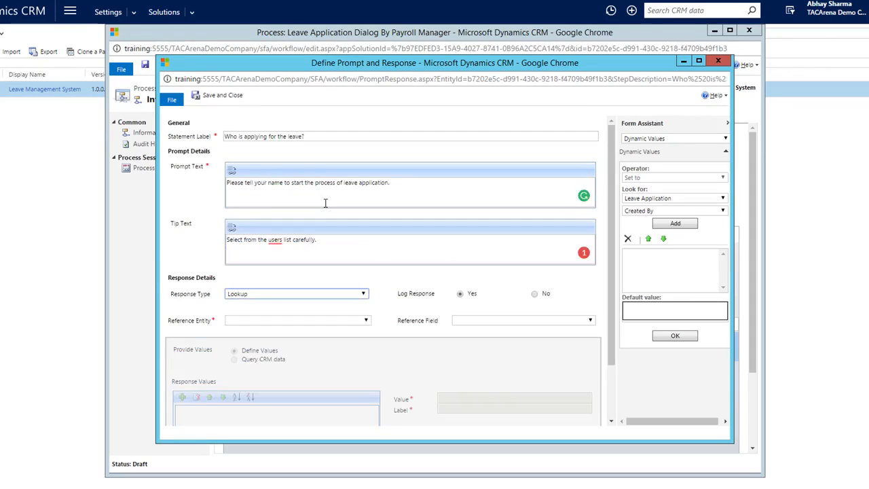
left_click(262, 321)
type("user")
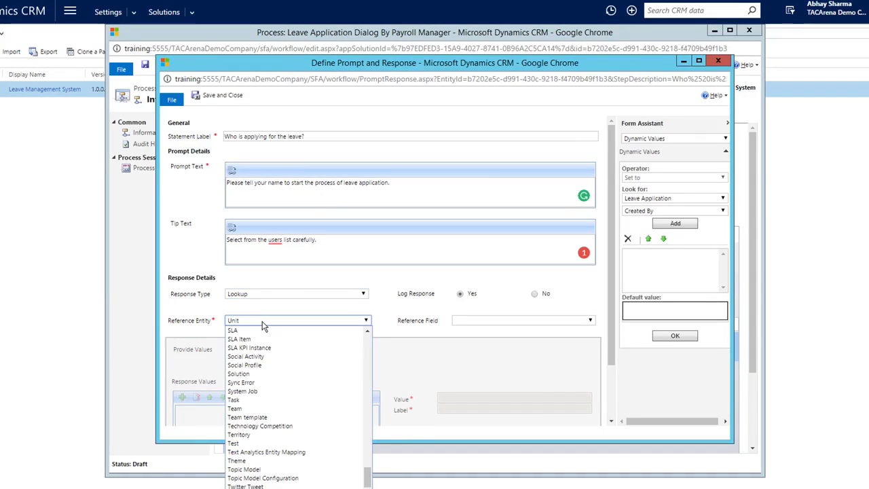
key("Return")
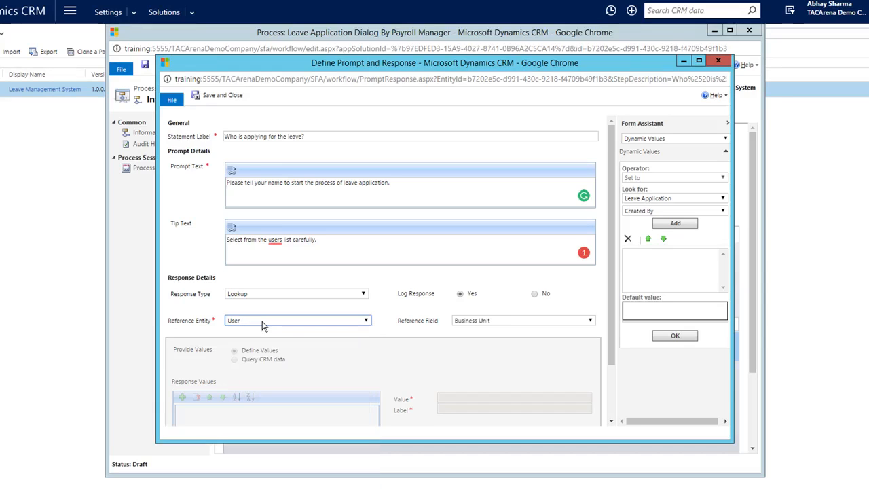
left_click(491, 329)
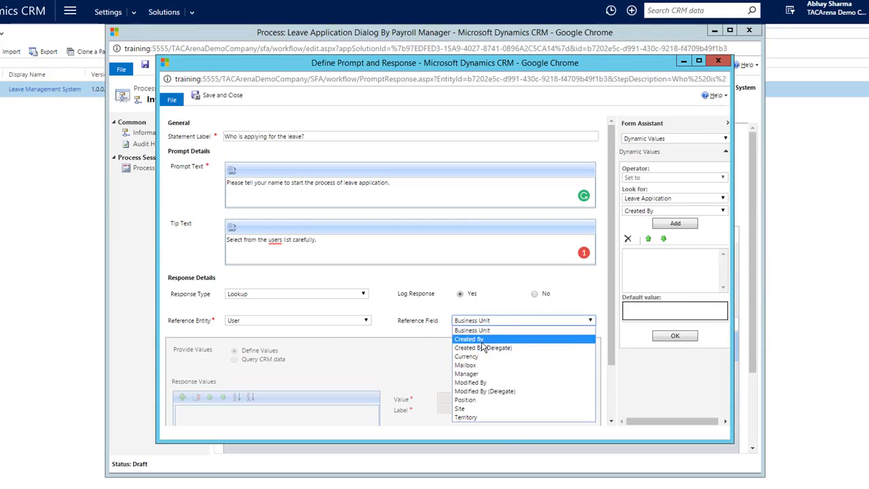
left_click(484, 339)
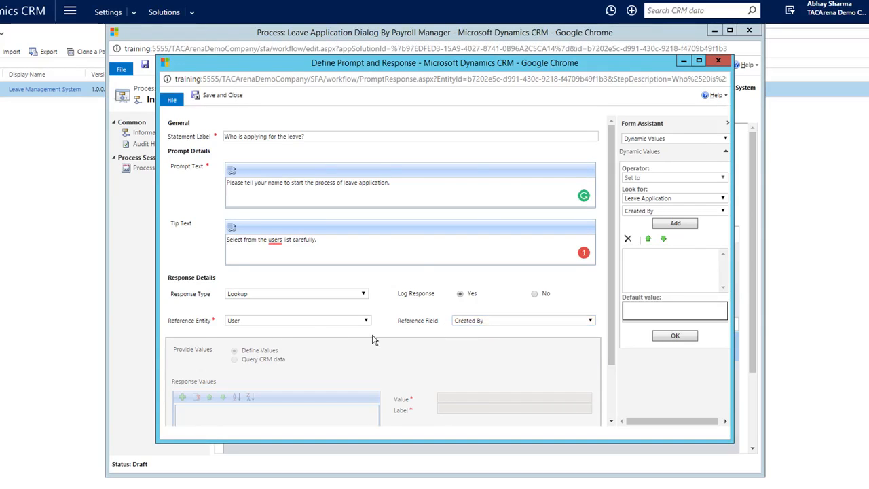
scroll(374, 336, "down", 1)
scroll(238, 256, "up", 1)
left_click(221, 96)
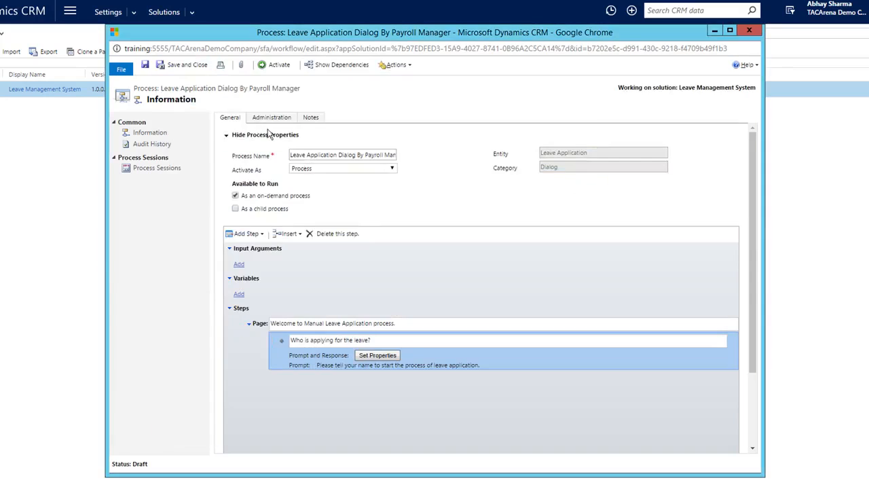
- Add a second Prompt and Response step to the page, described as "What is the Leave Type?"
left_click(259, 235)
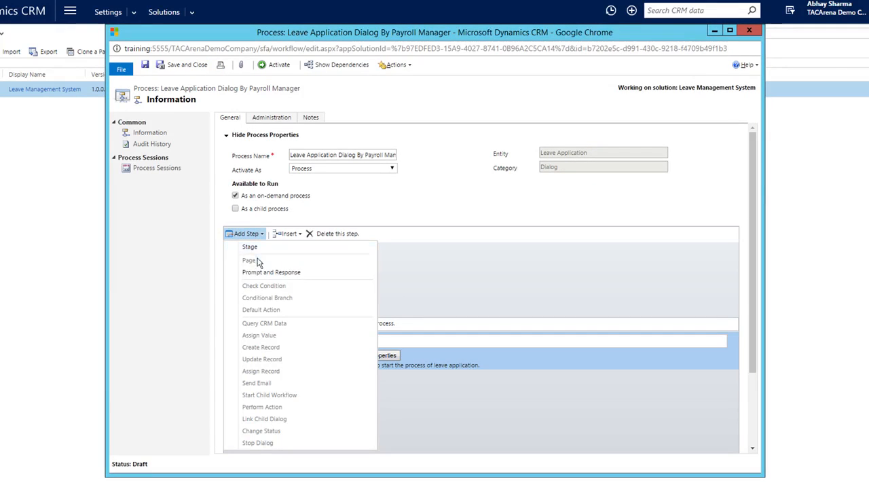
left_click(302, 275)
left_click(333, 377)
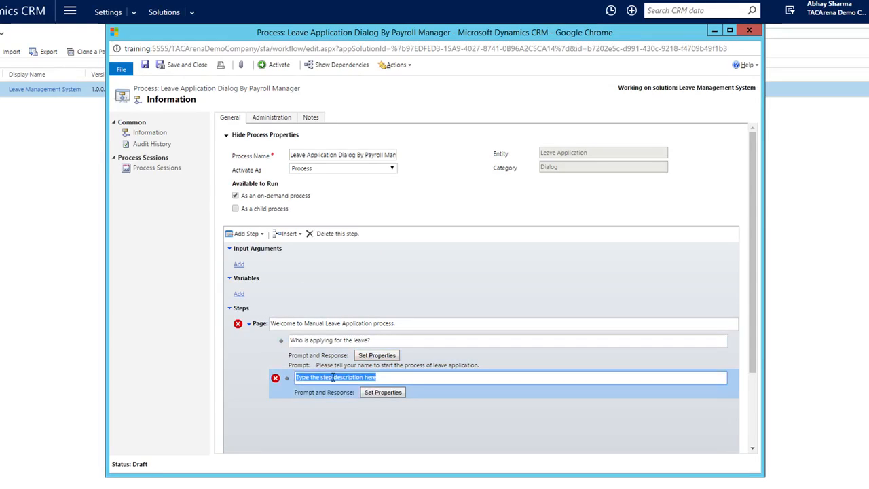
type("What is the Leave Type?")
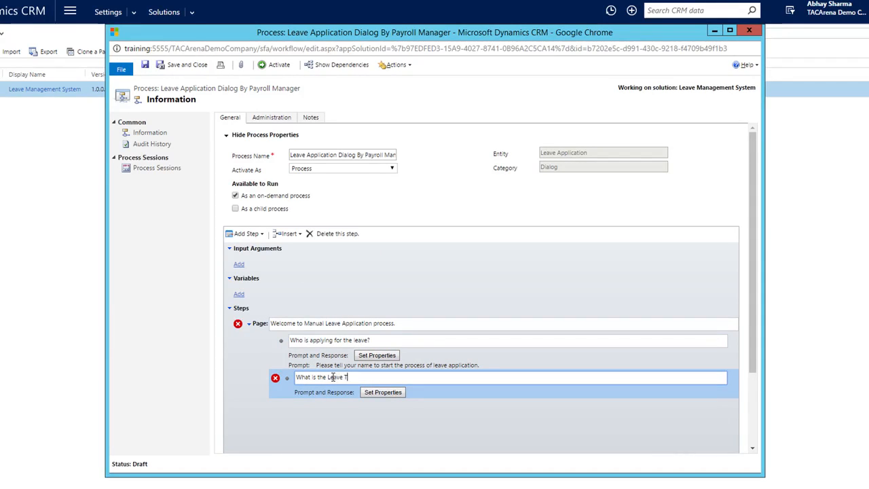
- In the second step's properties, enter prompt "What is the leave type?" and tip "Give them option i.e. Sick Leave, Casual Leave, etc."
left_click(392, 395)
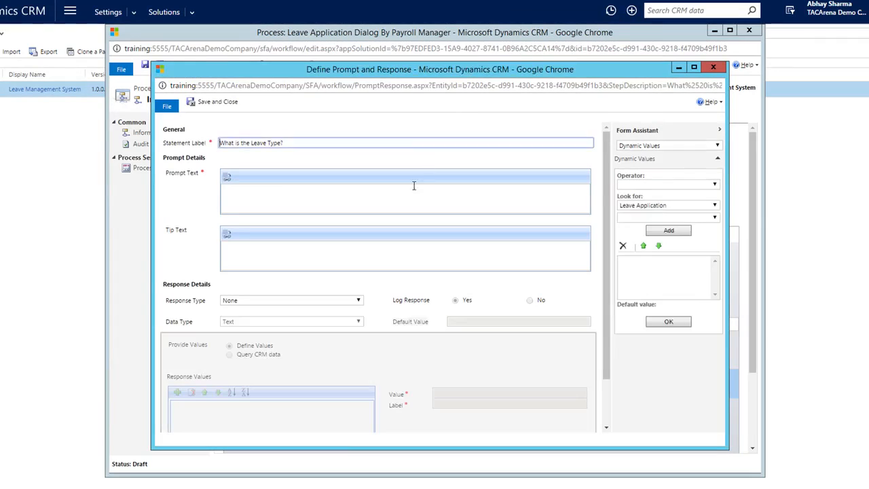
left_click(281, 194)
type("What")
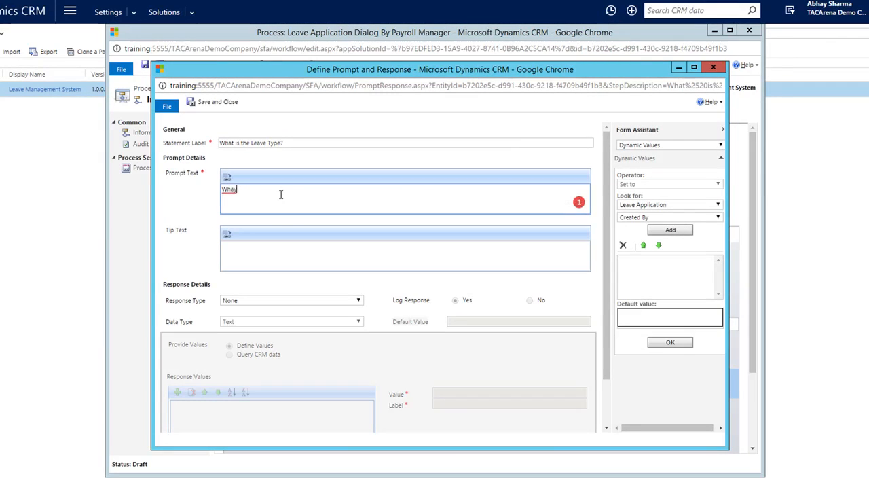
key("BackSpace")
key("BackSpace")
type("t is the leave type?")
key("Tab")
type("Giv")
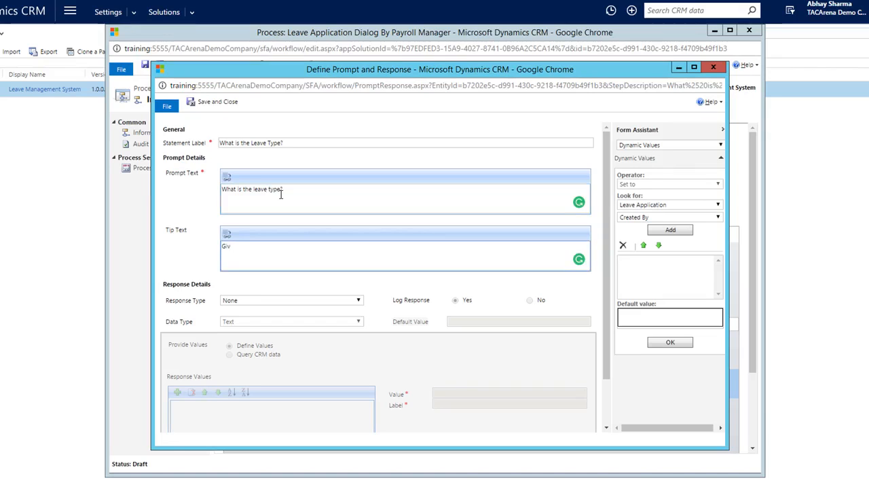
type("e them option i.e. Sick Leave,")
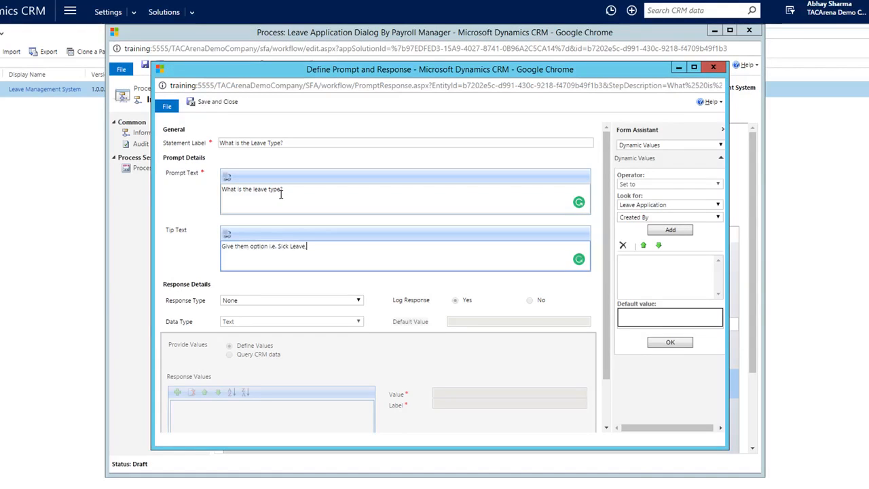
type(" Casus")
type("l Leave, etc.")
- Set the leave type prompt's response type to Option Set (picklist) with data type Integer, keeping response logging on
left_click(269, 300)
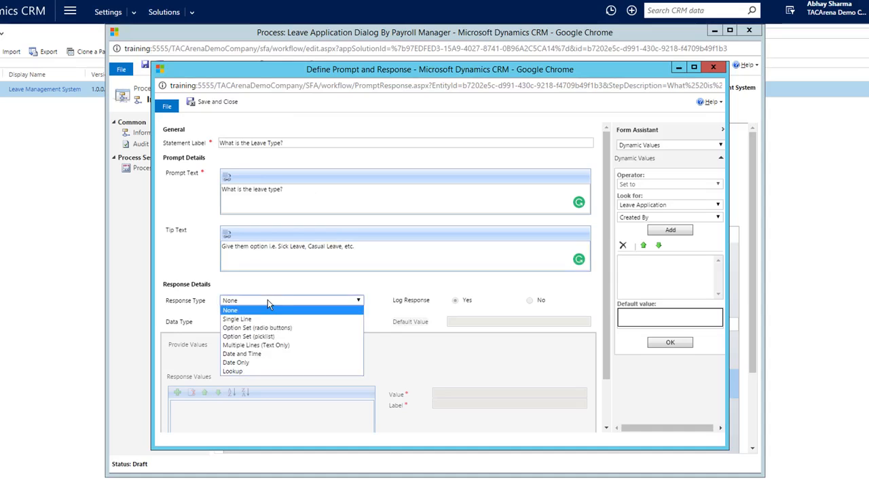
left_click(258, 337)
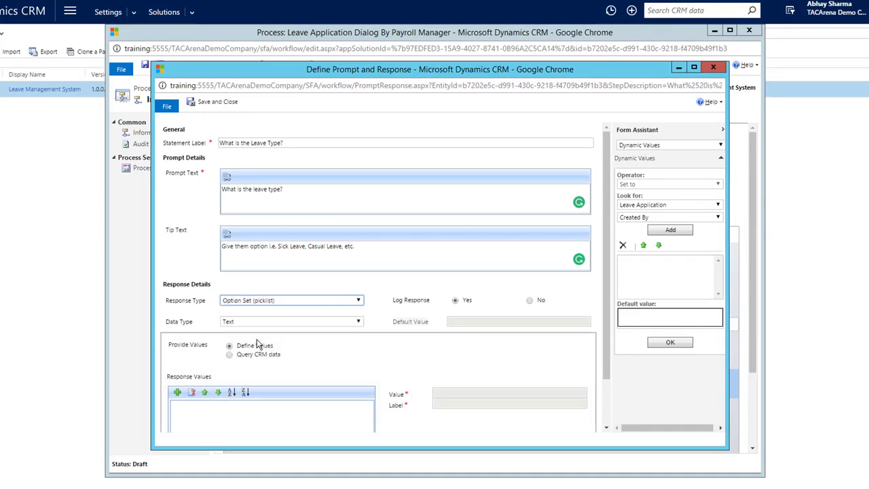
left_click(263, 324)
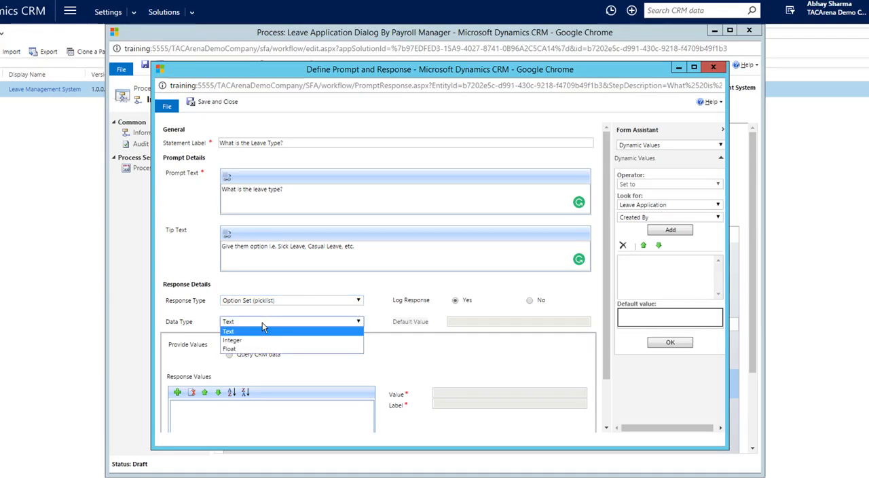
left_click(254, 346)
scroll(413, 333, "down", 1)
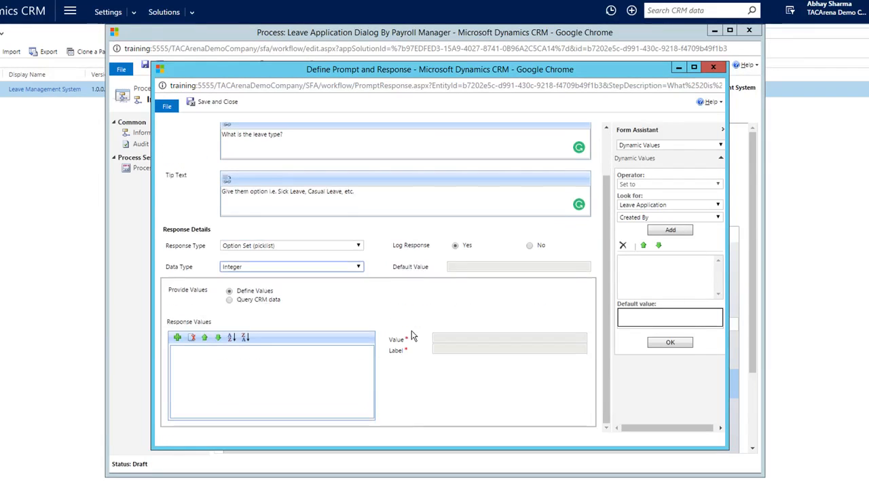
left_click(454, 246)
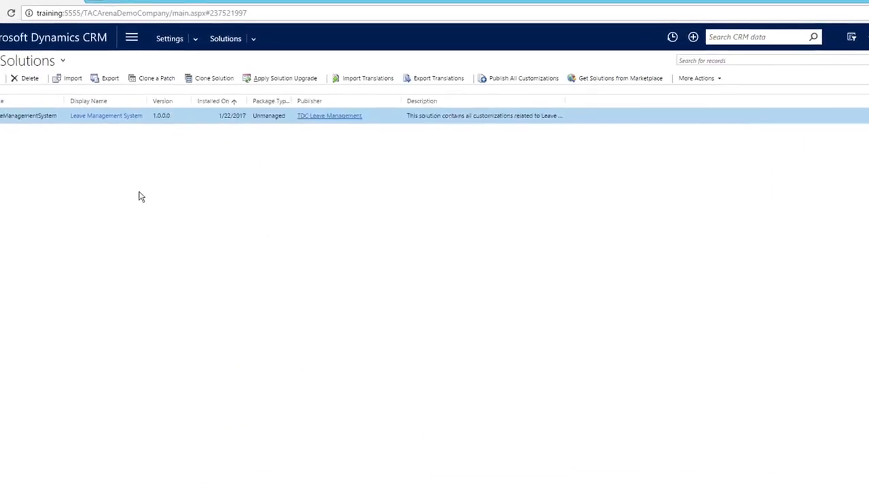
- Open the Leave Management System solution and bring up the Leave Type field's option list from the Leave Application entity
double_click(77, 133)
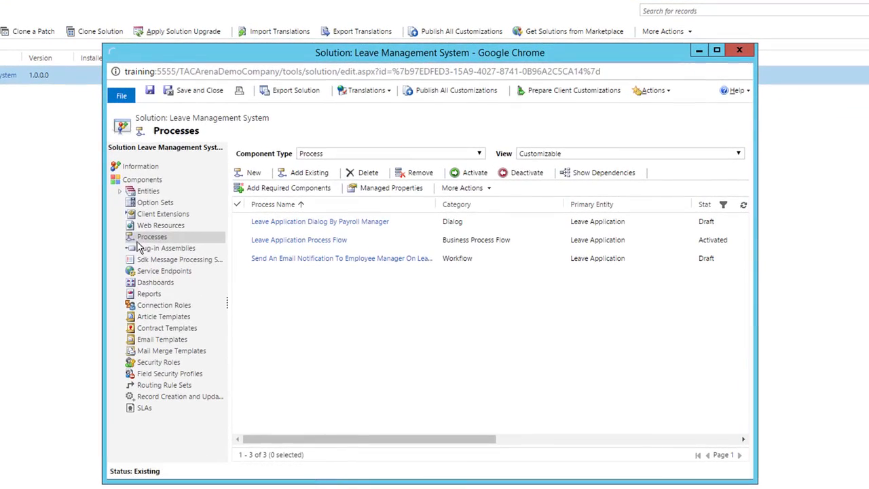
left_click(118, 194)
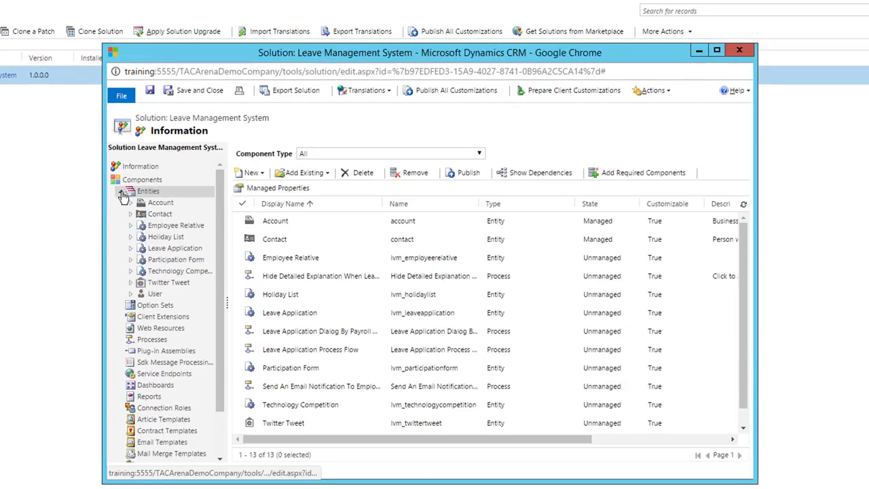
left_click(133, 249)
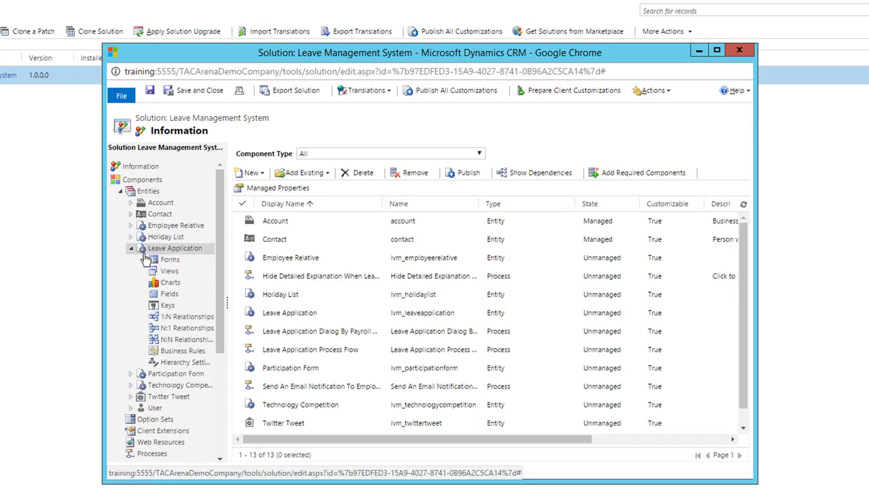
left_click(169, 296)
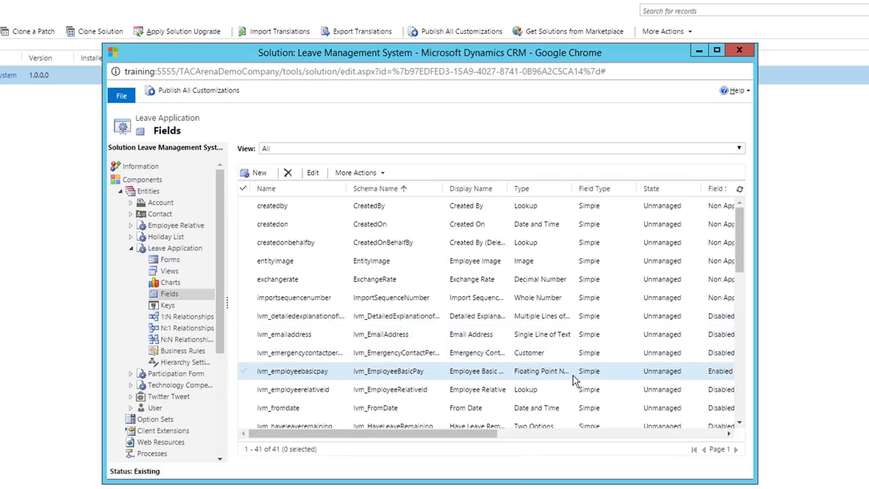
scroll(564, 376, "down", 1)
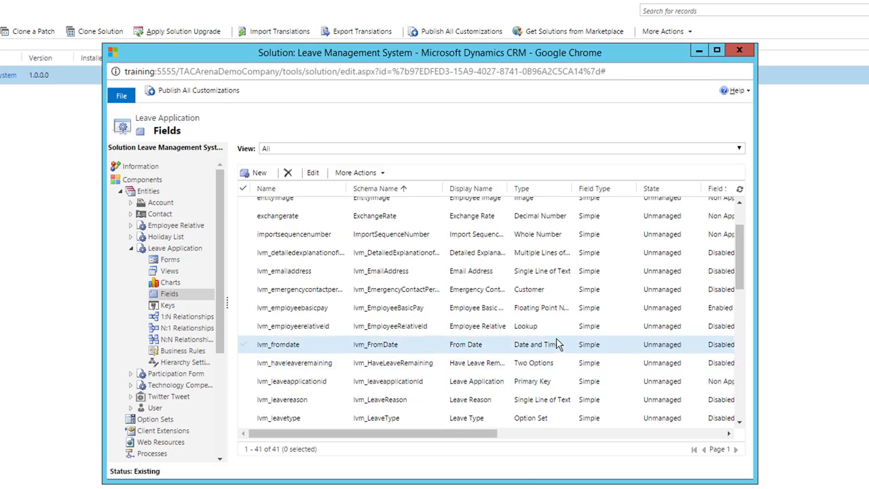
scroll(496, 349, "down", 1)
double_click(475, 356)
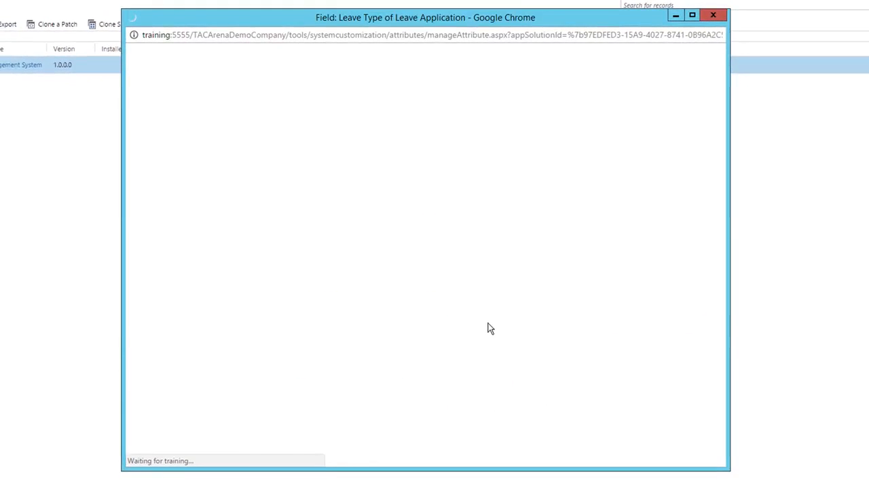
scroll(388, 332, "down", 2)
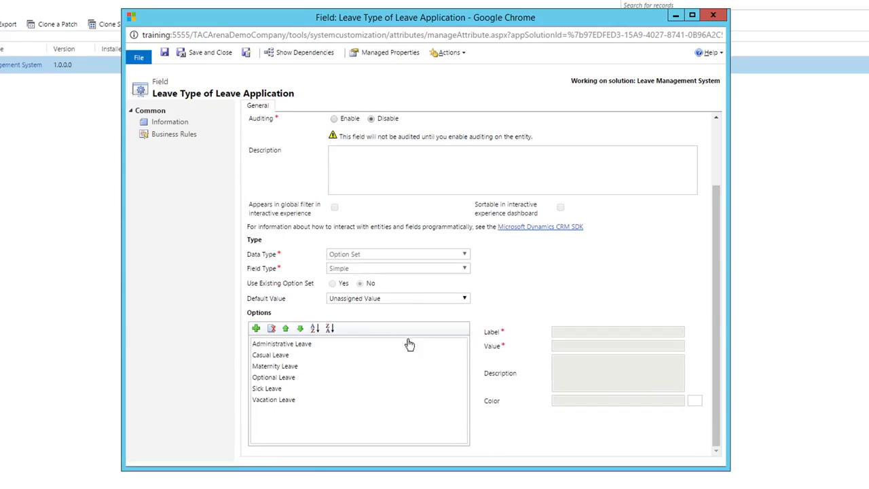
- Copy the numeric value of the Sick Leave option in the Leave Type field
left_click(313, 389)
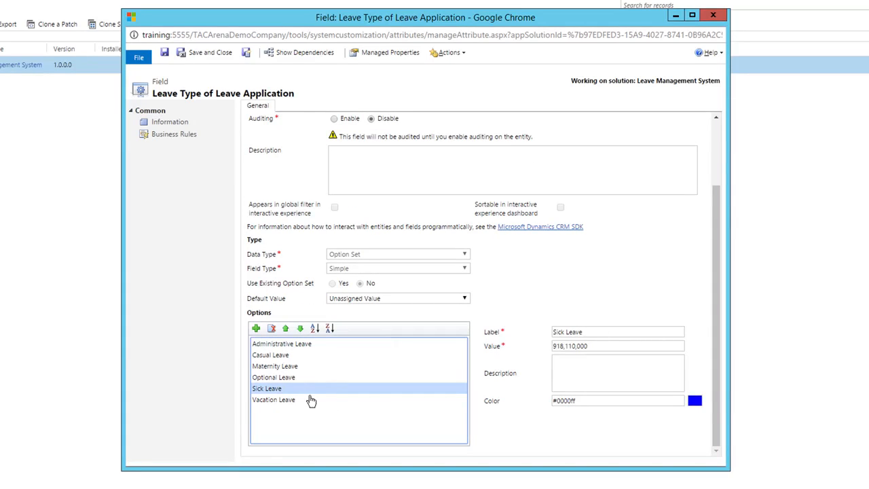
left_click(605, 345)
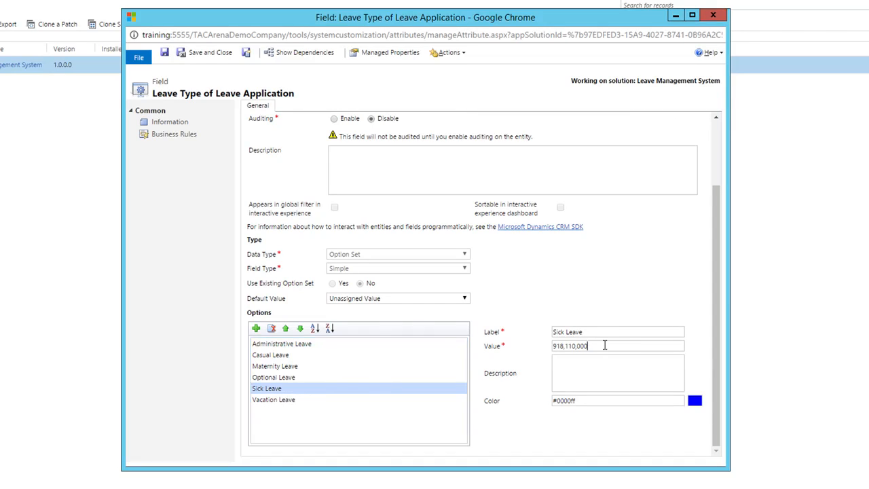
left_click_drag(605, 345, 551, 346)
right_click(570, 344)
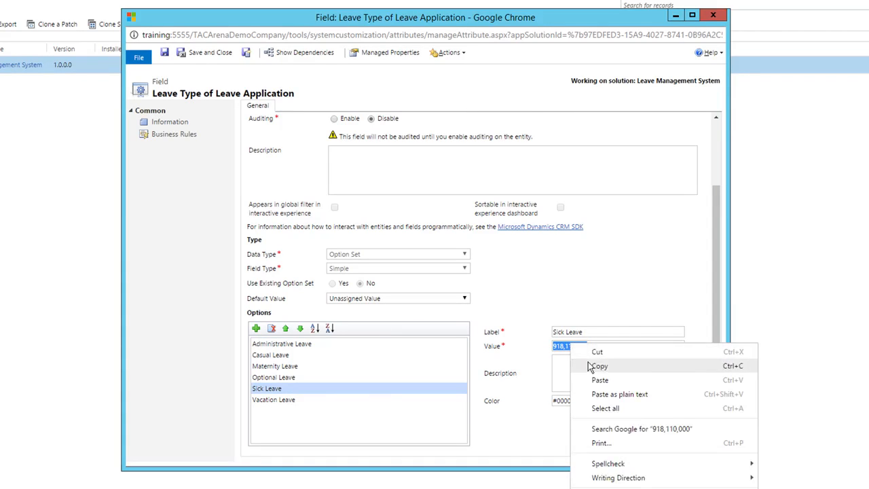
left_click(601, 364)
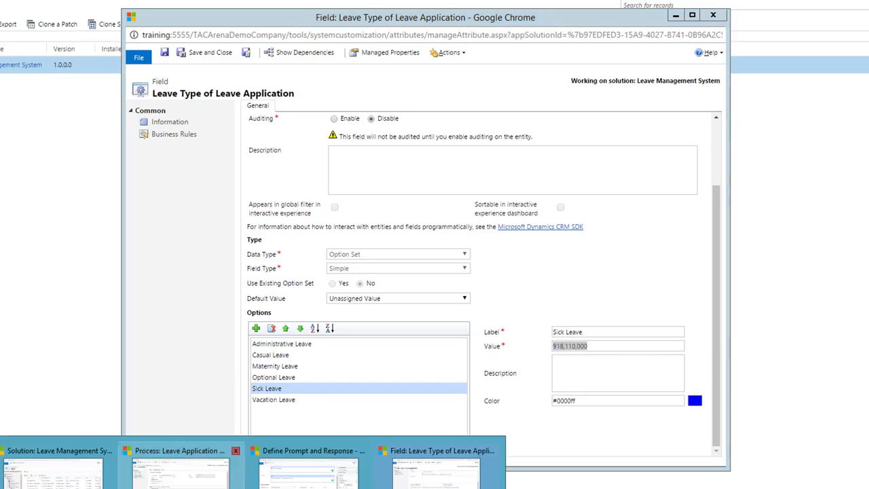
- In the leave type prompt definition, add a response value of 918,110,000 labelled "Sick Leave"
mouse_move(435, 486)
left_click(306, 483)
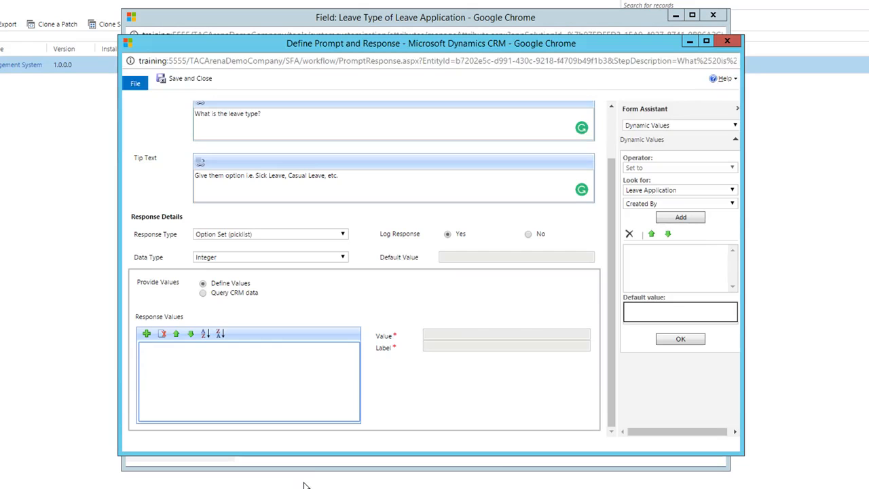
left_click(147, 334)
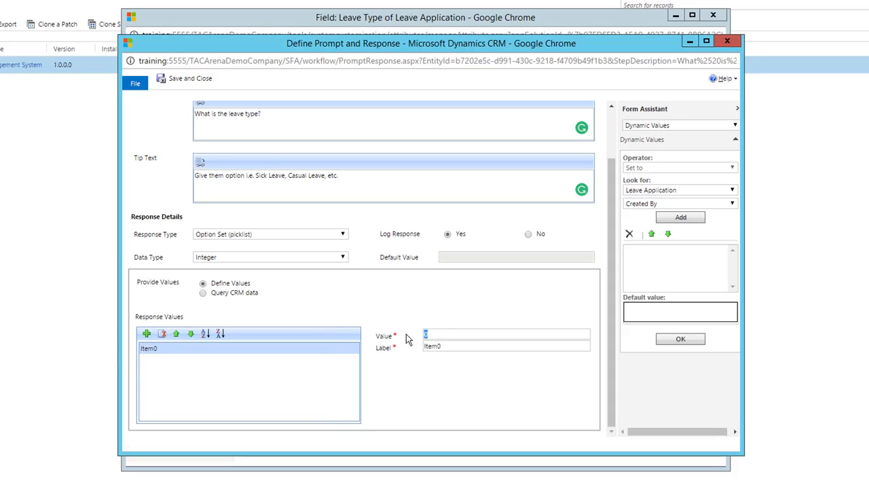
key("Tab")
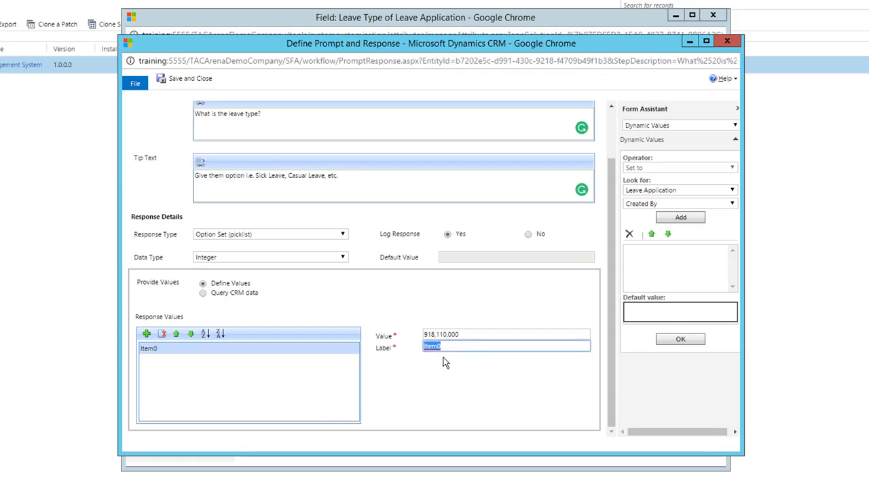
type("Sick Leave")
left_click(313, 355)
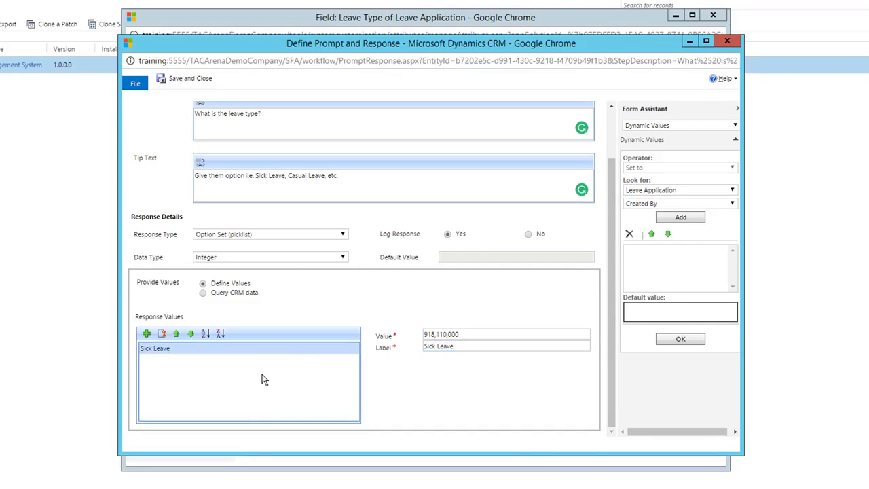
- Copy the numeric value of the Casual Leave option from the Leave Type field
left_click(427, 475)
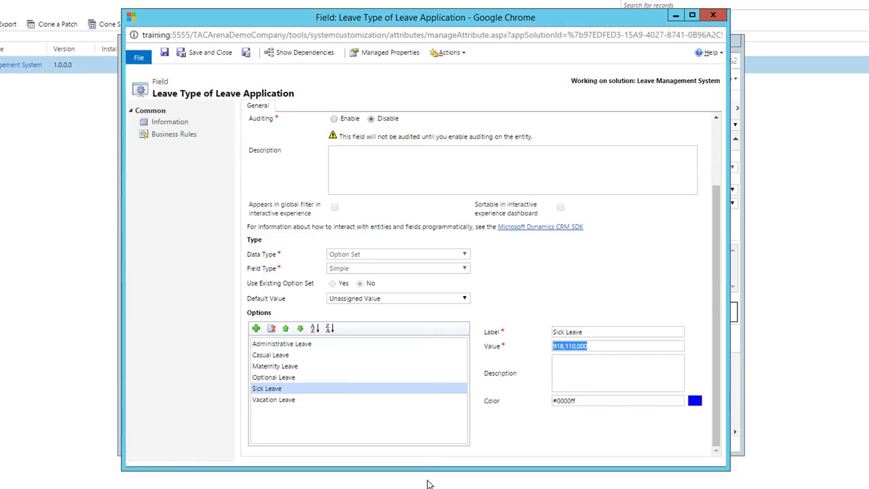
left_click(277, 356)
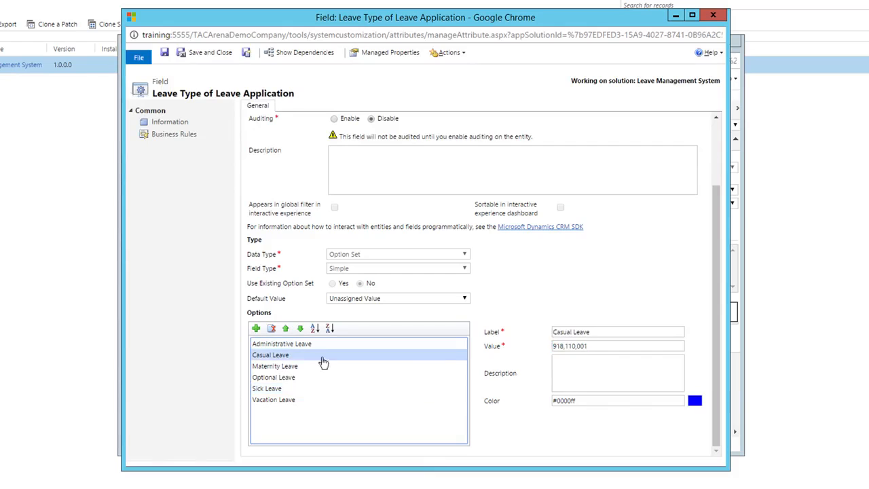
double_click(595, 345)
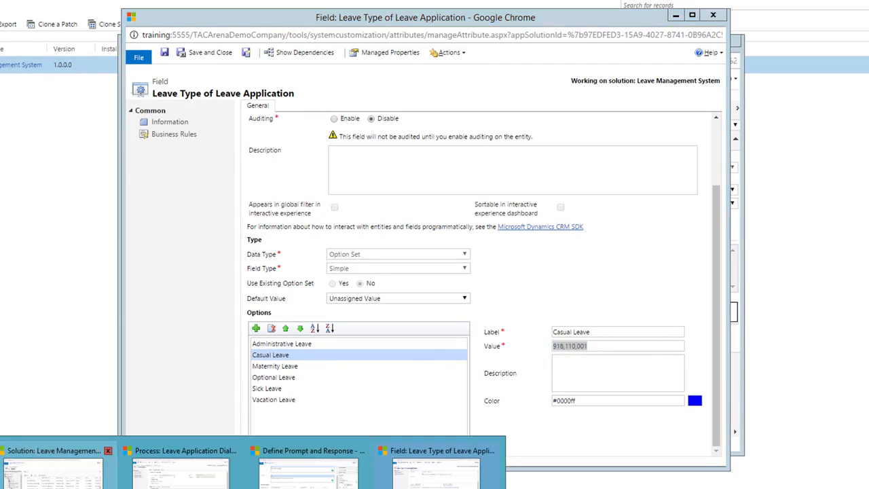
- Add a second response value of 918,110,001 labelled "Casual Leave" to the leave type prompt
left_click(319, 484)
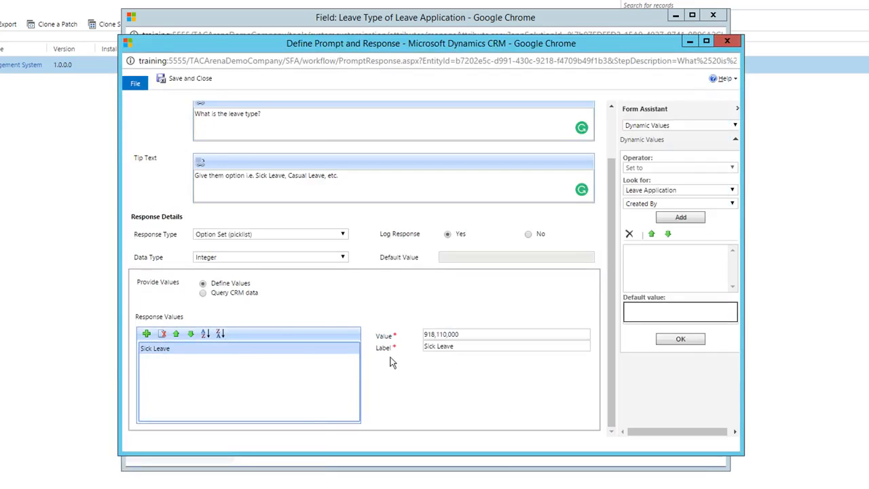
left_click(451, 335)
type("918110001")
key("Tab")
type("Casual")
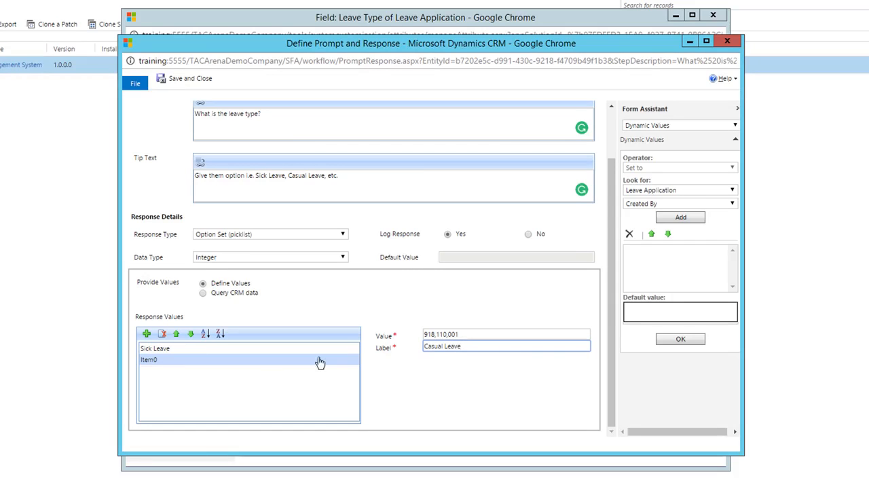
key("Tab")
- Save and close the leave type prompt definition
key("alt+Tab")
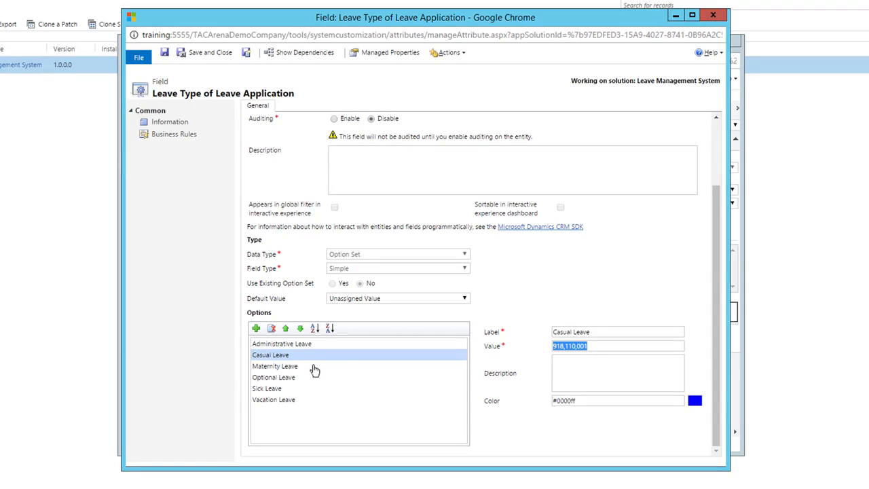
key("alt+Tab")
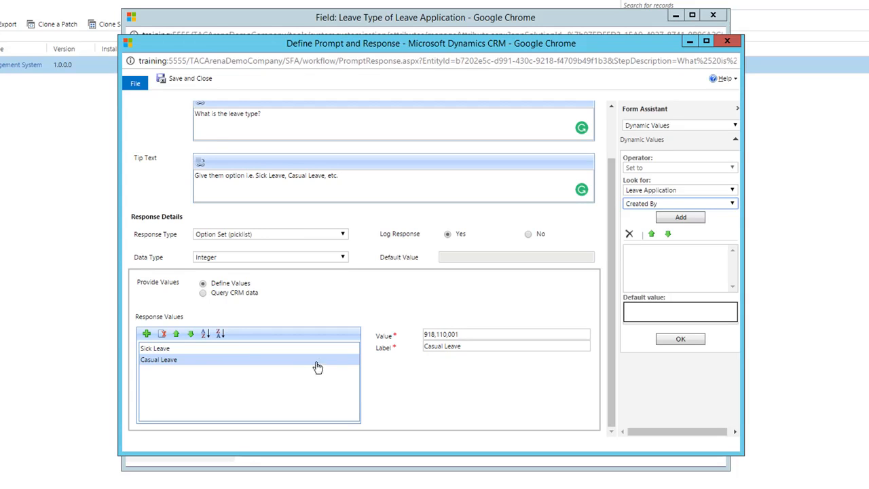
scroll(407, 376, "up", 2)
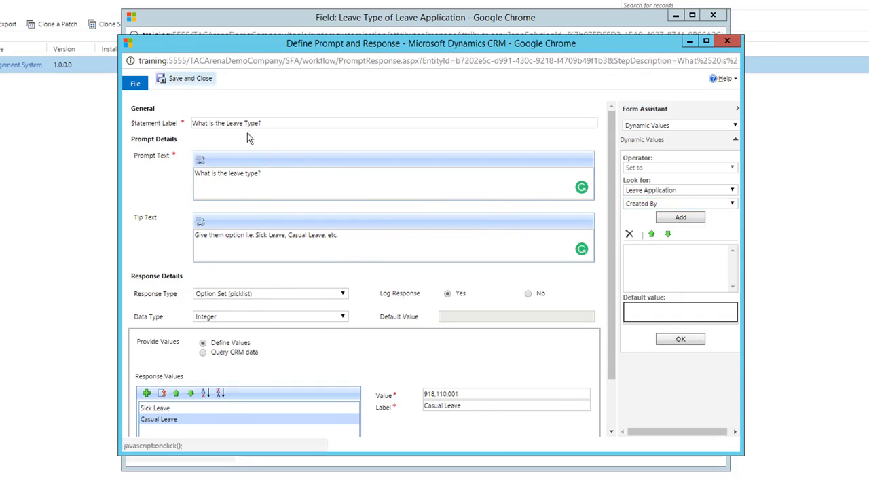
left_click(193, 83)
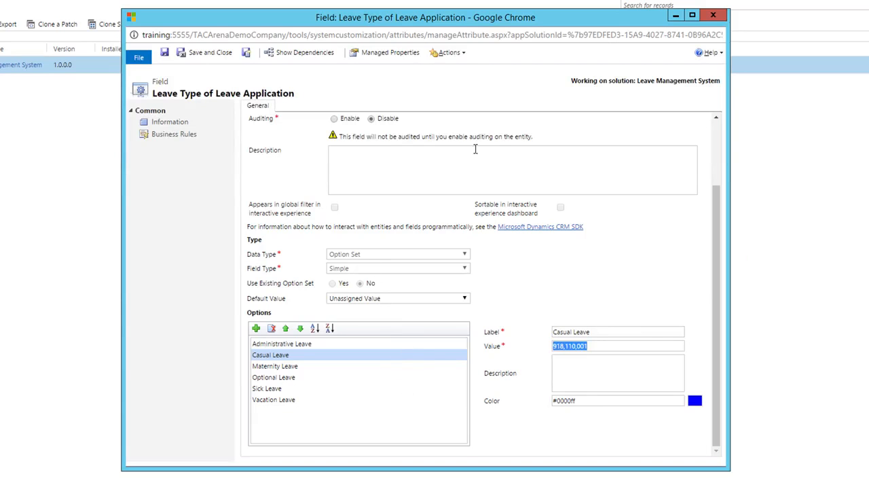
- Close the Leave Type field window and return to the Leave Application Dialog By Payroll Manager process
left_click(677, 16)
left_click(714, 30)
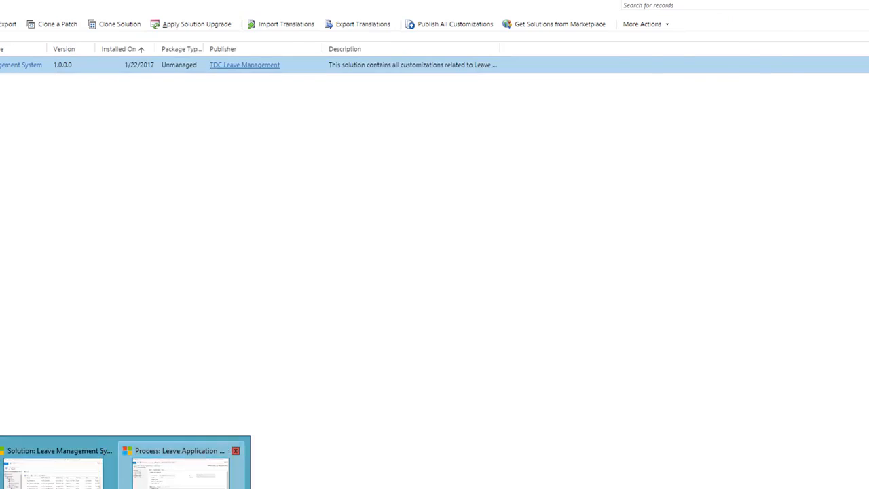
left_click(182, 470)
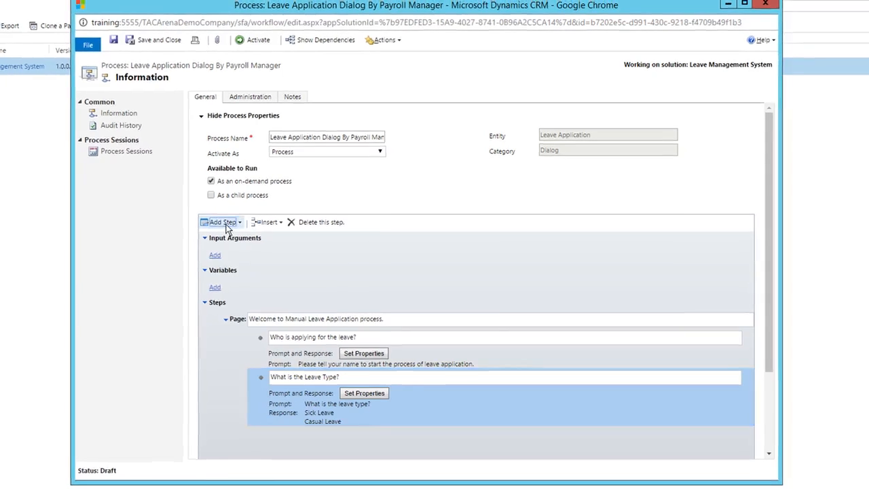
- Add a third Prompt and Response step to the page, described as "Leave Title"
left_click(224, 221)
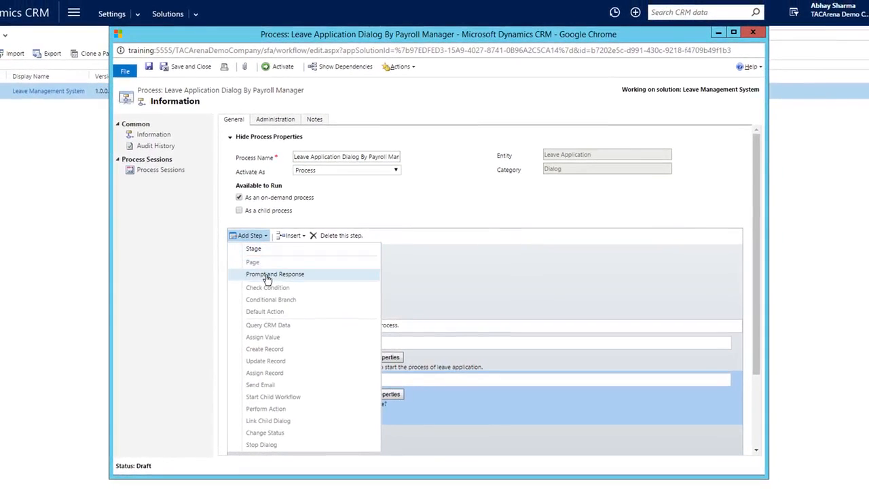
left_click(267, 275)
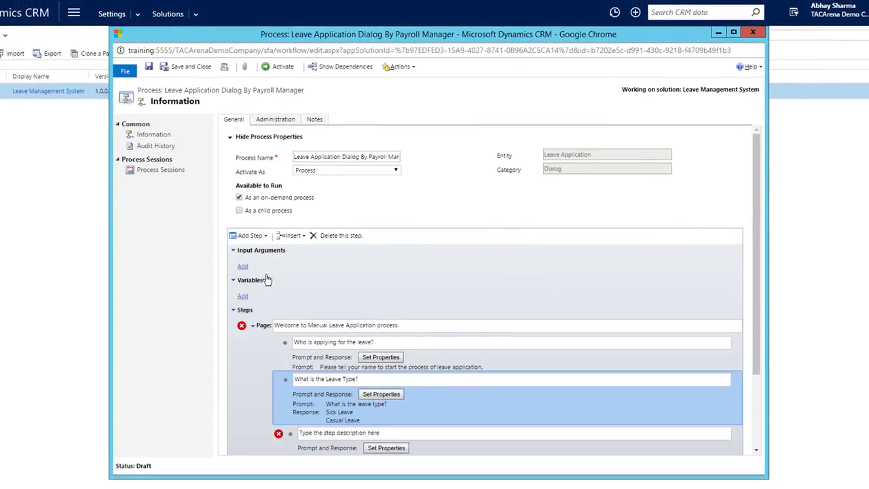
scroll(315, 415, "down", 1)
left_click(327, 381)
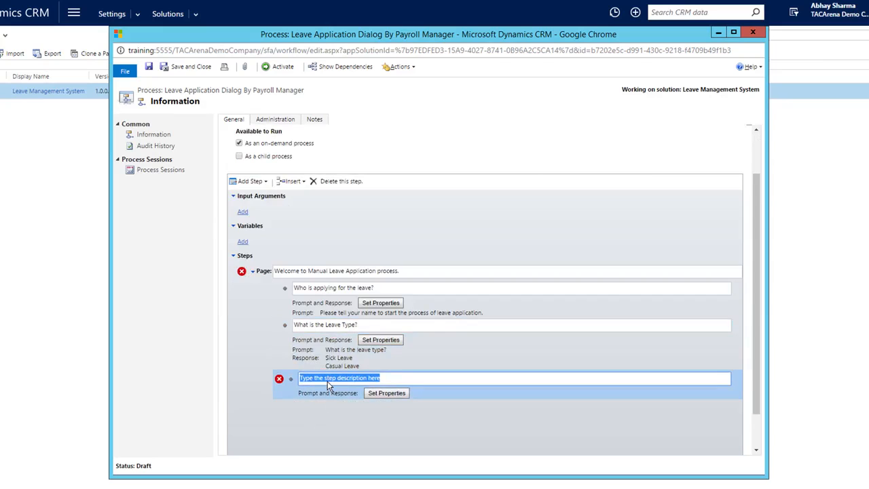
type("Leave Title")
- Give the Leave Title step the prompt "What is the leave title?" with response type Single Line, and save and close its definition
left_click(386, 397)
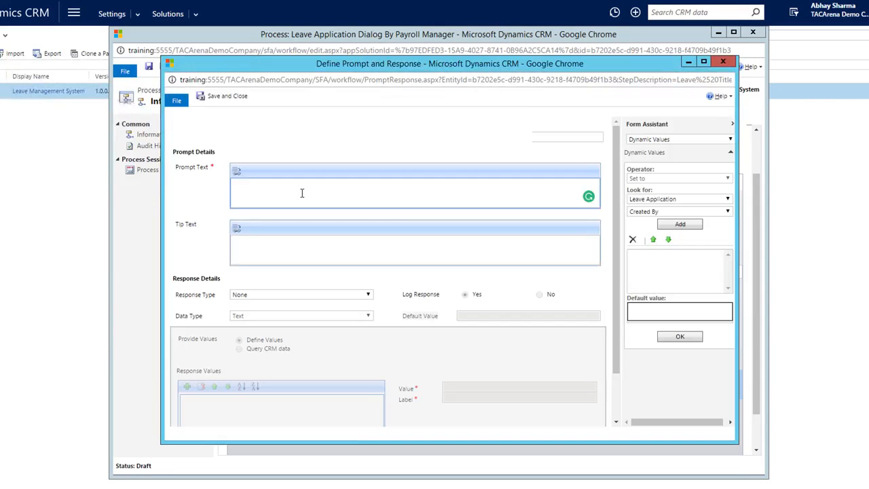
left_click(302, 193)
type("What is the leave")
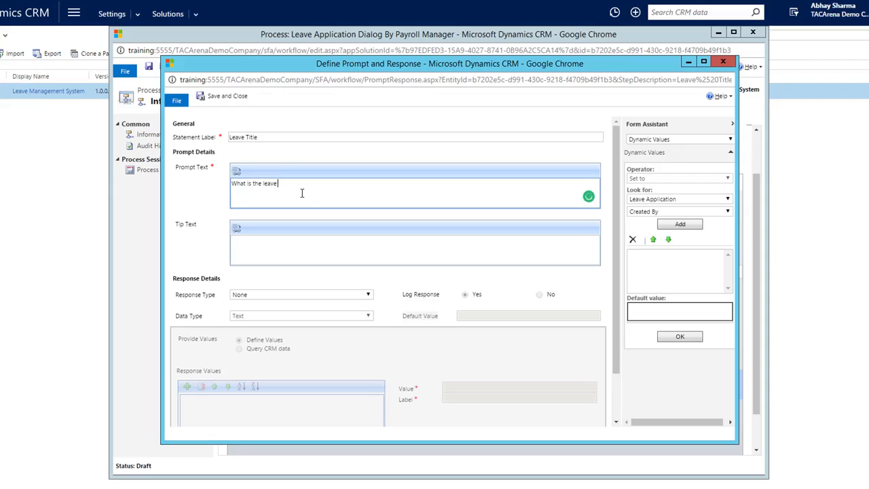
type(" title?")
left_click(258, 296)
left_click(258, 309)
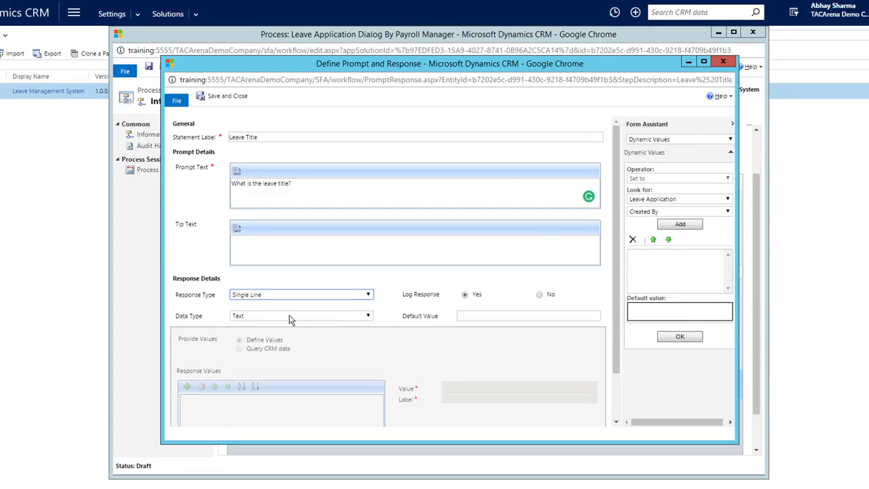
scroll(330, 337, "down", 1)
scroll(346, 334, "up", 1)
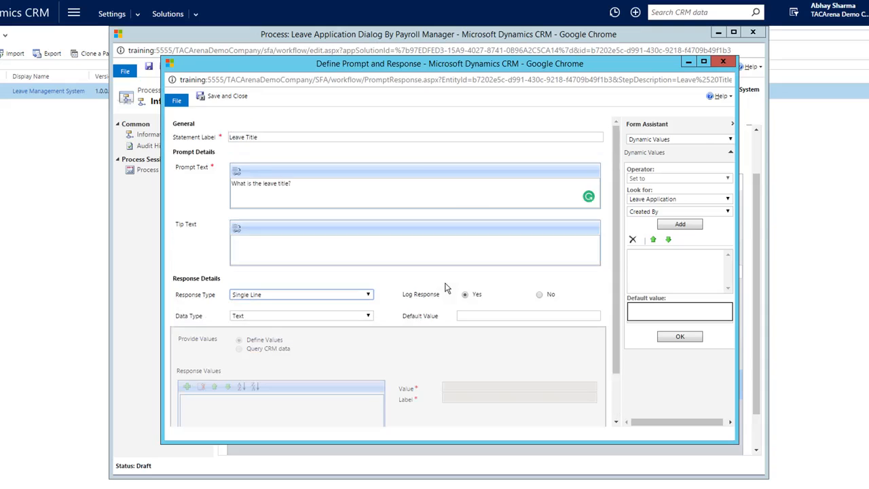
left_click(236, 99)
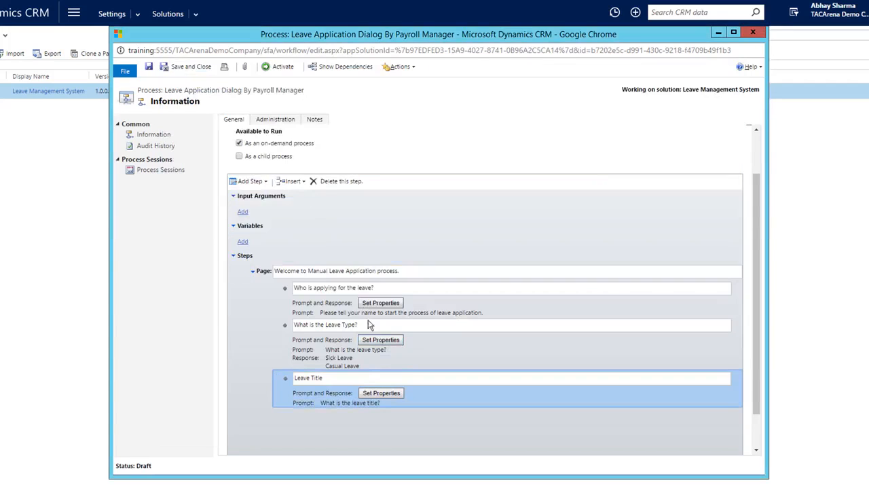
- Add a fourth Prompt and Response step to the page, described as "Leave Reason"
left_click(248, 138)
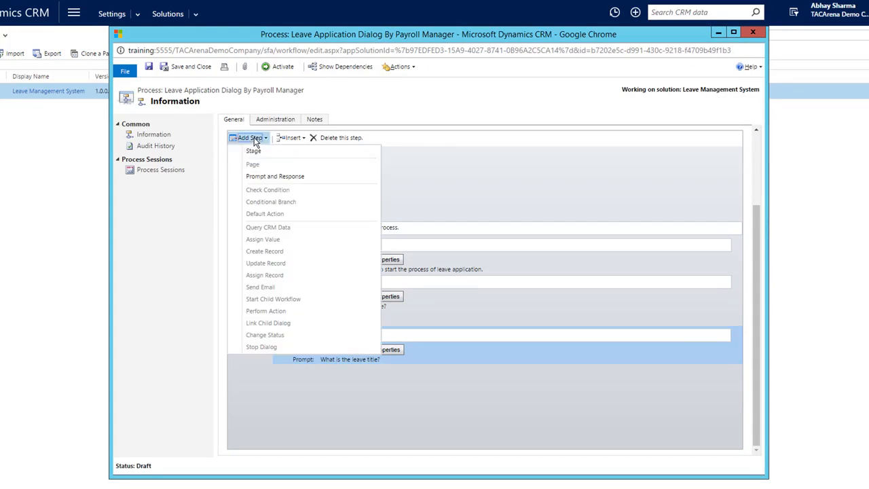
left_click(276, 177)
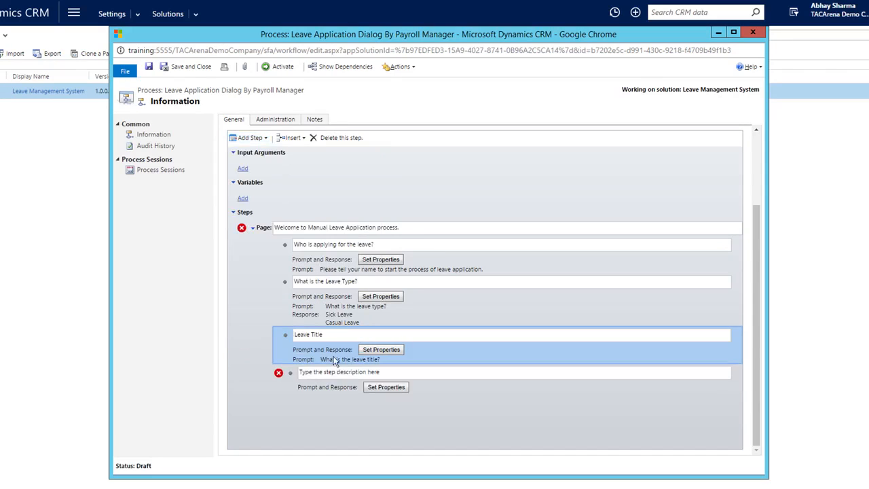
left_click(325, 372)
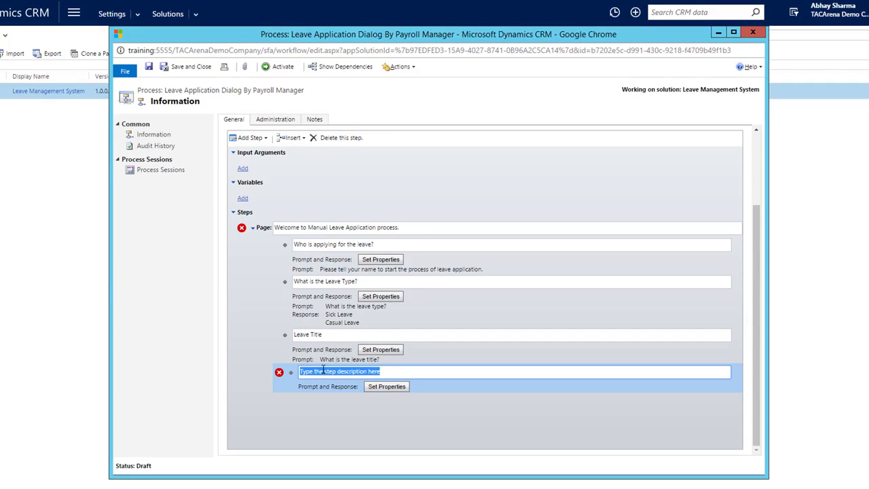
type("Leave Re")
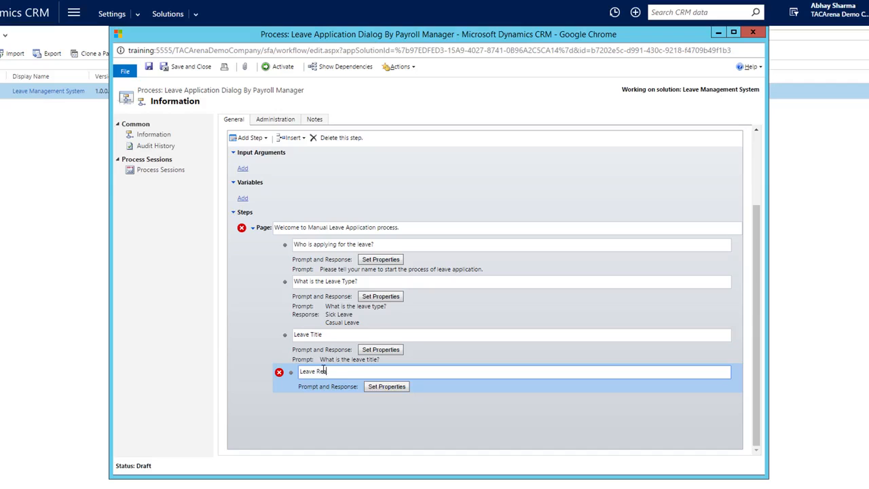
type("ason")
- Give the Leave Reason step the prompt "What is the Leave Reason?" with response type Single Line, and save and close its definition
left_click(386, 387)
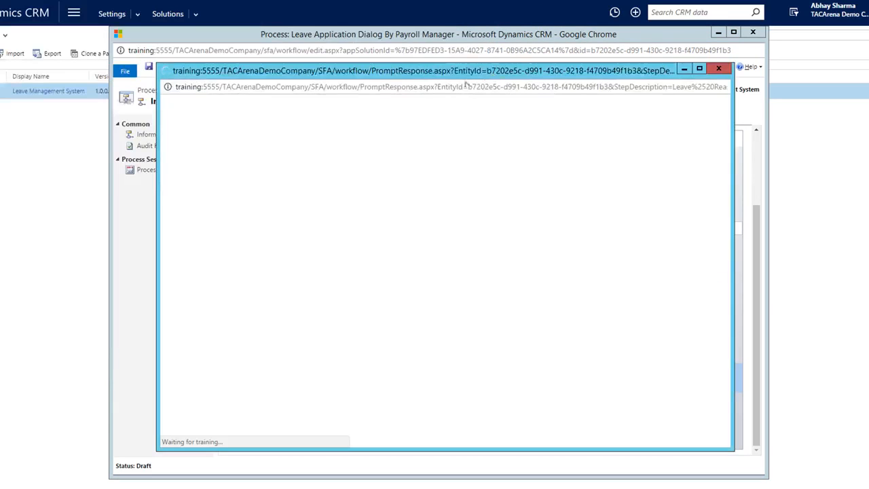
left_click(270, 193)
type("What is the Leave Reason?")
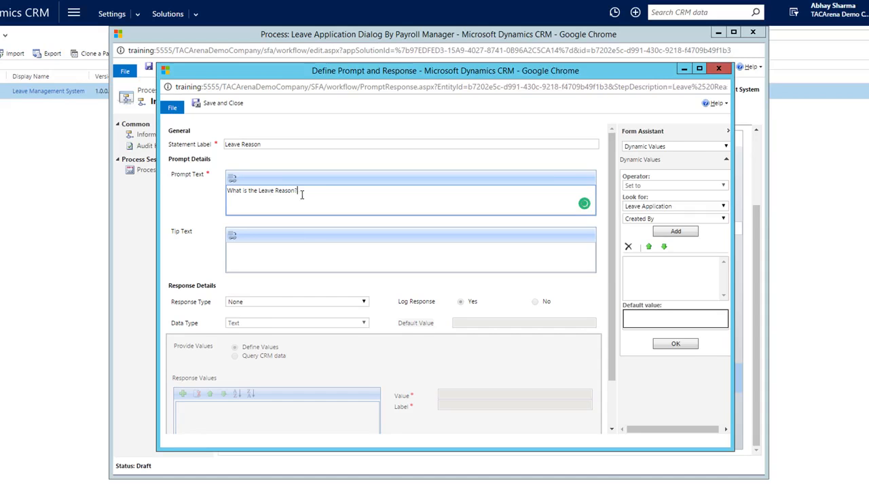
left_click(290, 250)
left_click(260, 302)
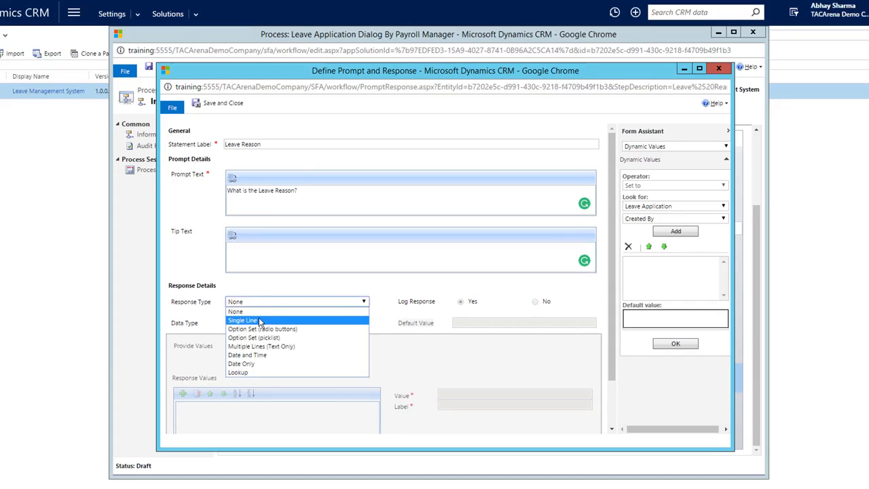
left_click(261, 320)
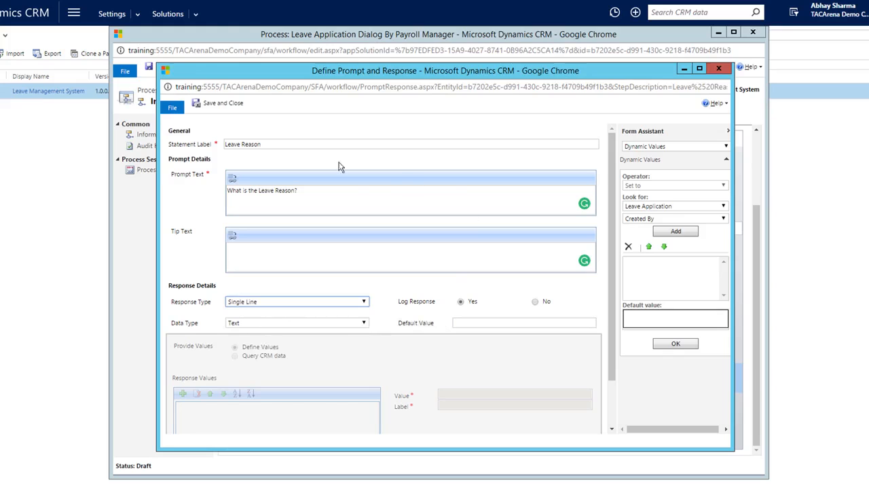
left_click(217, 109)
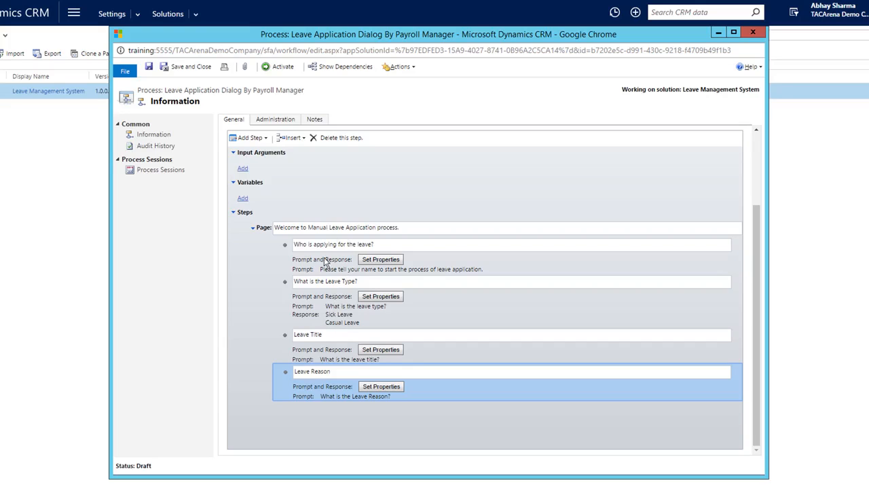
- Add a Create Record step after the page, described as "Create Leave Application", with Leave Application as the record type
left_click(264, 232)
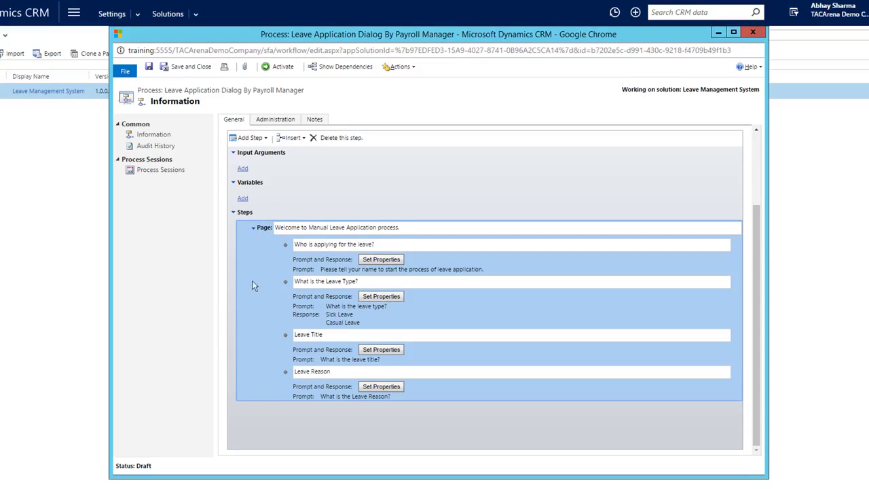
left_click(257, 138)
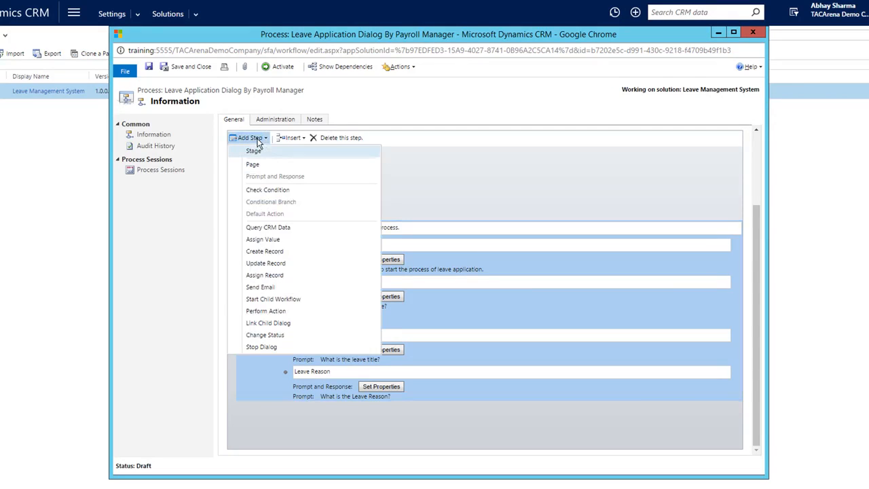
left_click(269, 254)
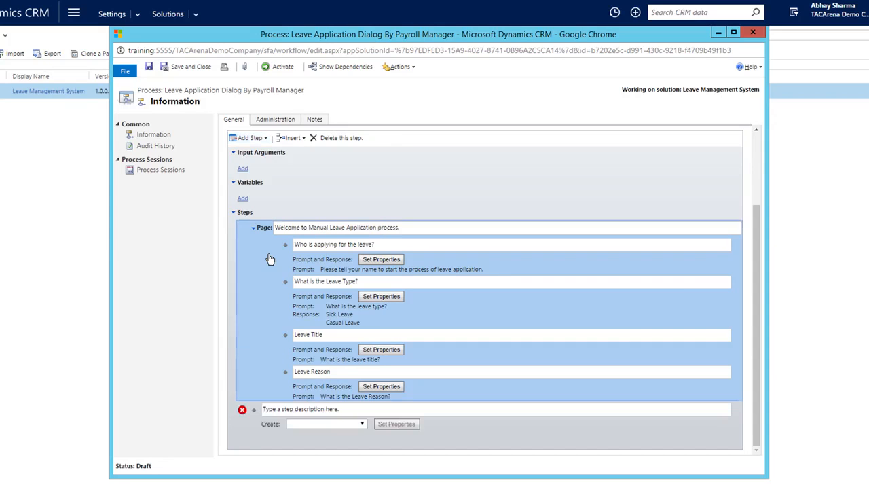
left_click(310, 410)
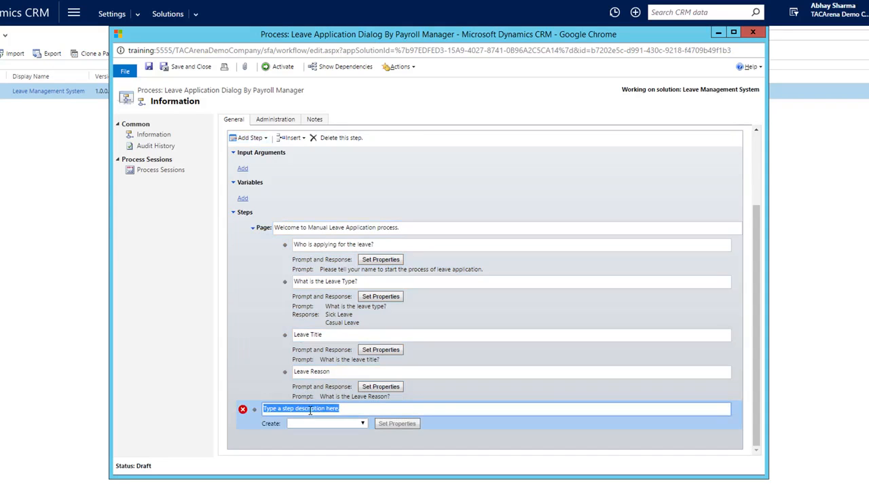
type("Create Leave Application")
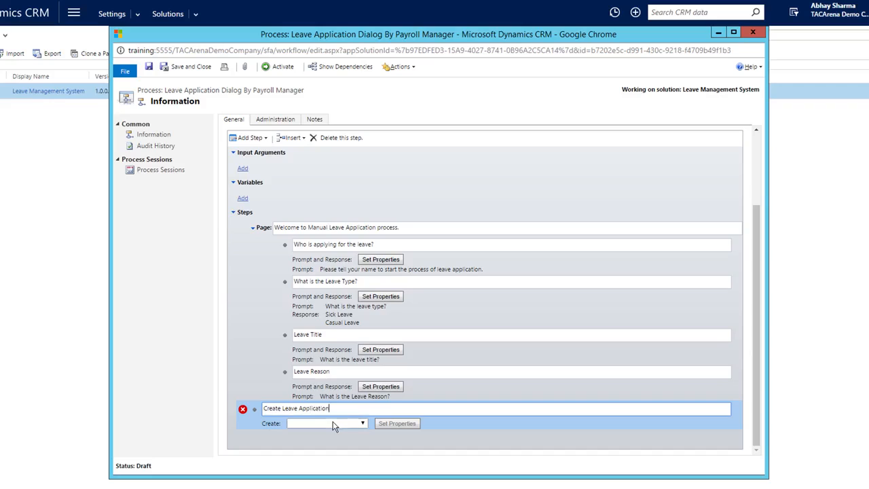
left_click(333, 424)
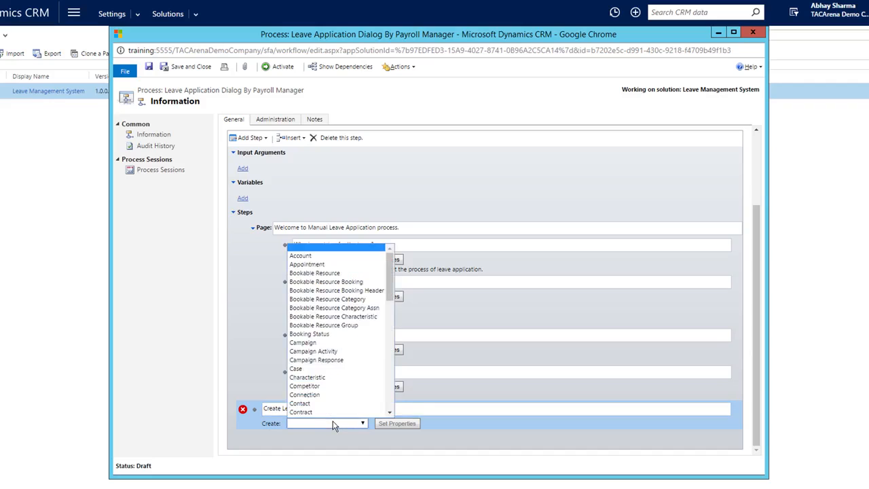
type("leave")
key("Return")
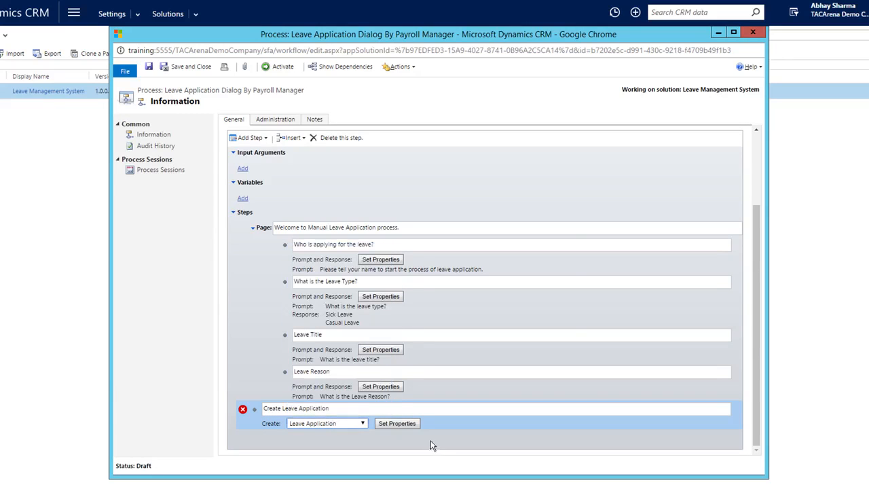
- Open the properties of the new record step and fill Leave Application Title with the Response Text of the Leave Title prompt
left_click(402, 427)
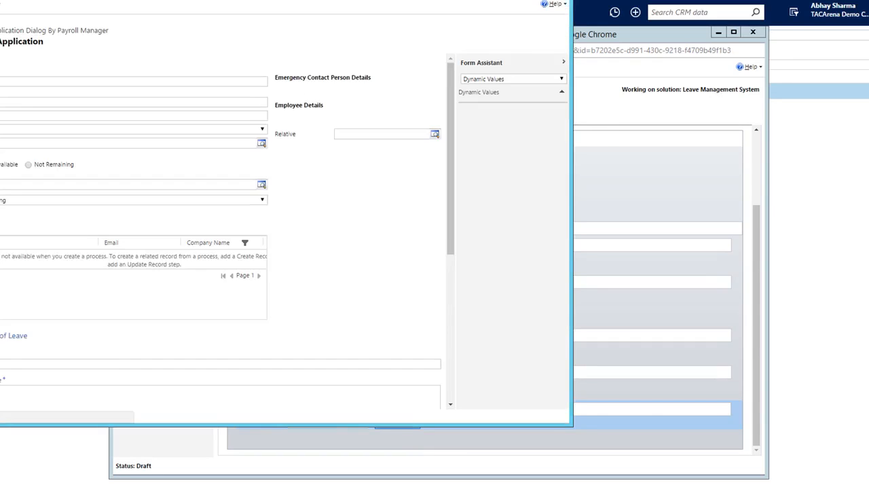
left_click_drag(327, 2, 523, 13)
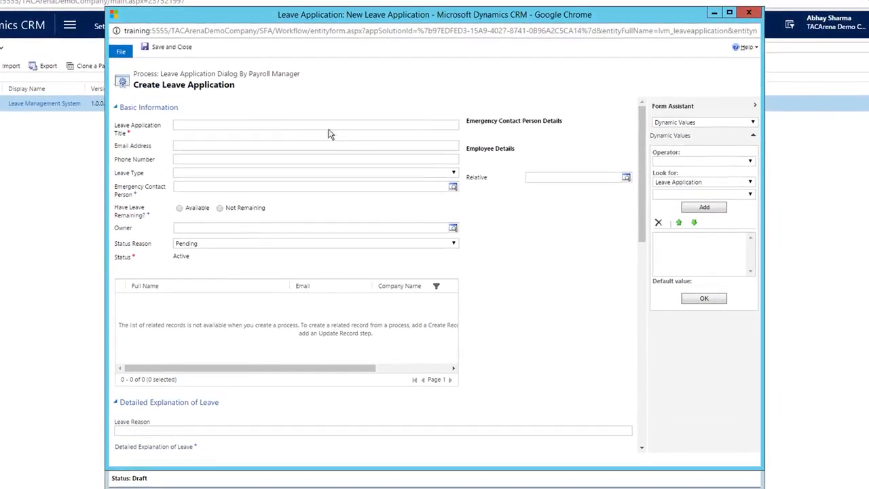
left_click(238, 127)
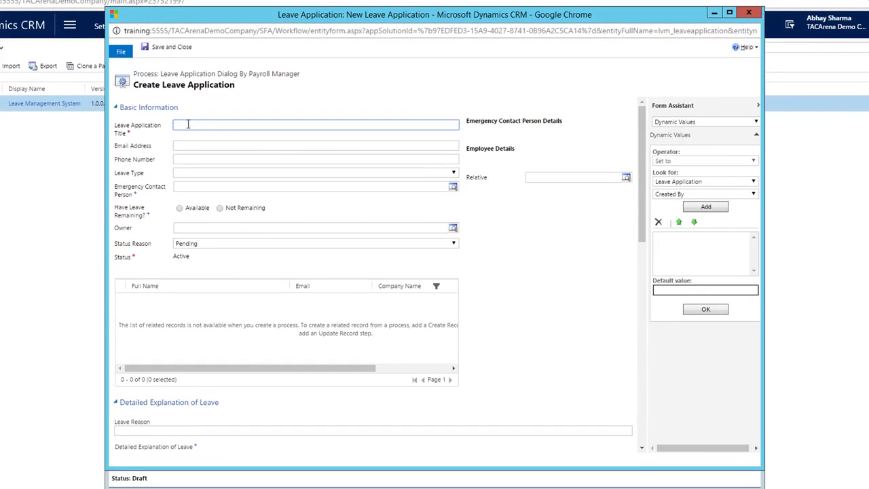
left_click(677, 184)
scroll(679, 292, "down", 1)
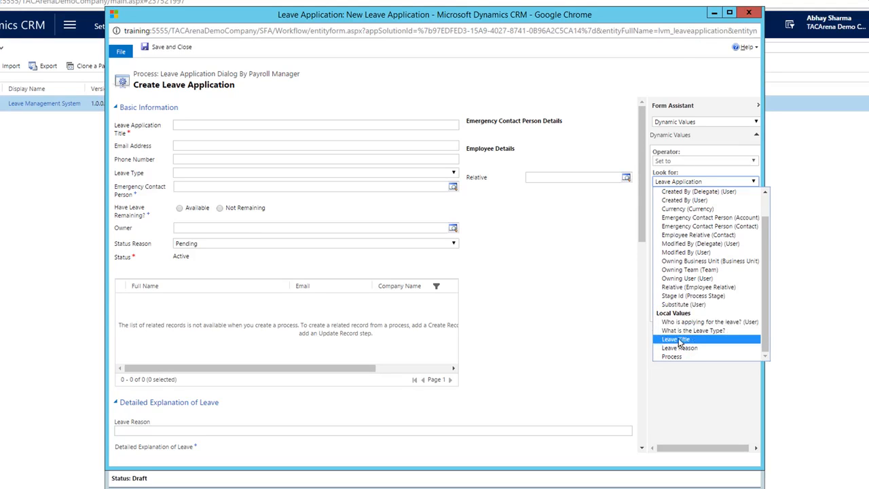
left_click(679, 338)
left_click(708, 209)
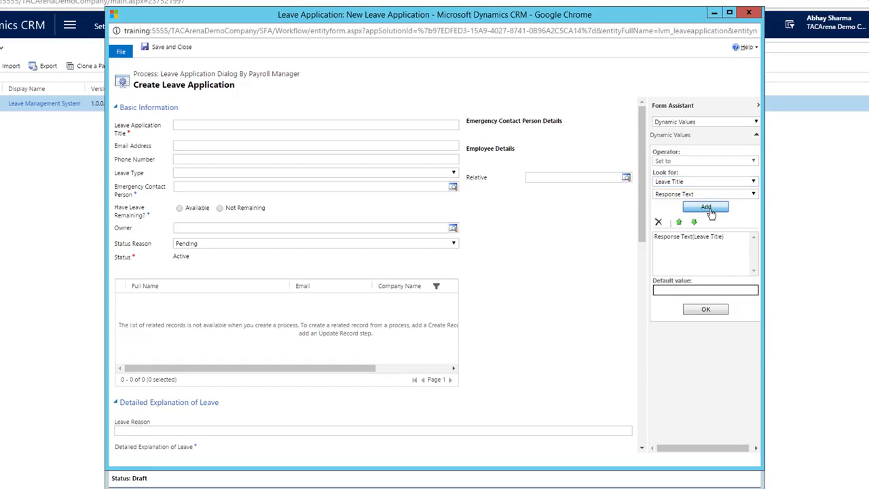
left_click(707, 309)
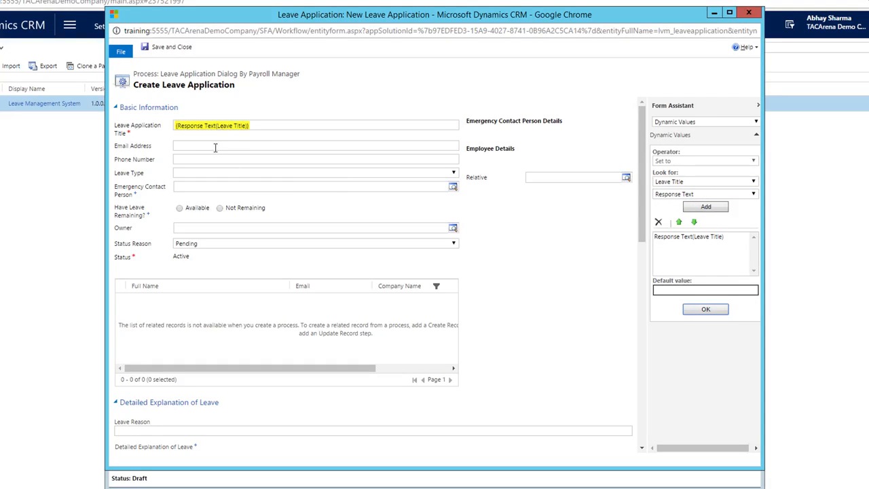
- Fill the Leave Type field with the Response Option Set Value of the "What is the Leave Type?" prompt
left_click(197, 175)
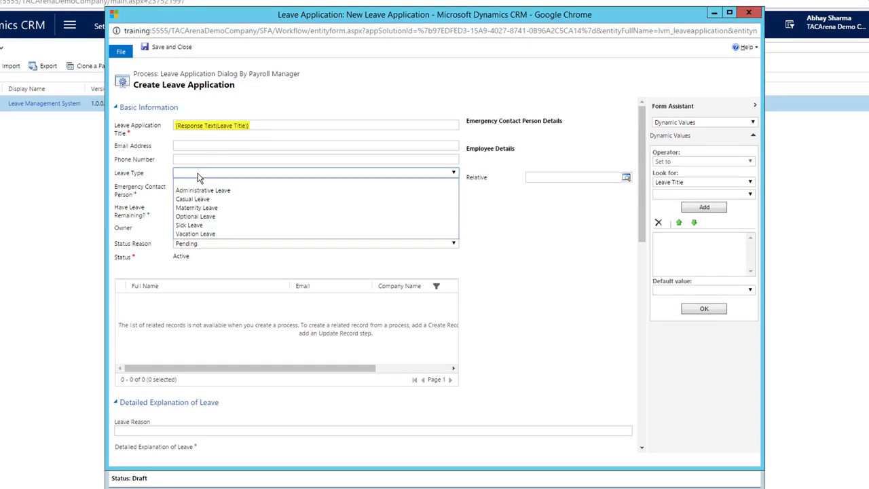
left_click(198, 176)
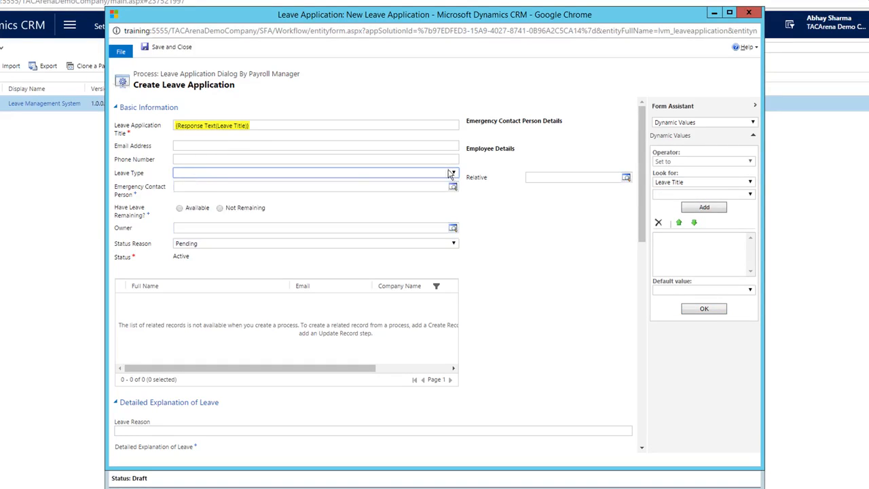
left_click(681, 182)
scroll(685, 235, "down", 1)
left_click(692, 330)
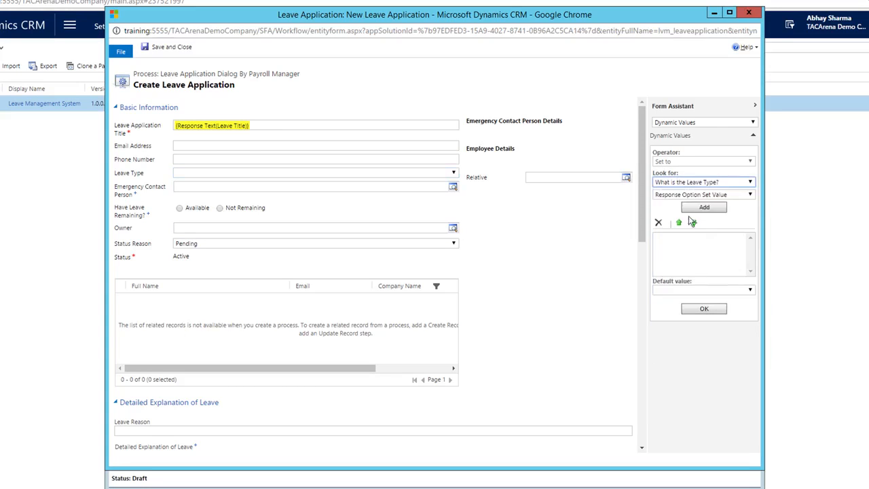
left_click(682, 195)
left_click(682, 202)
left_click(704, 207)
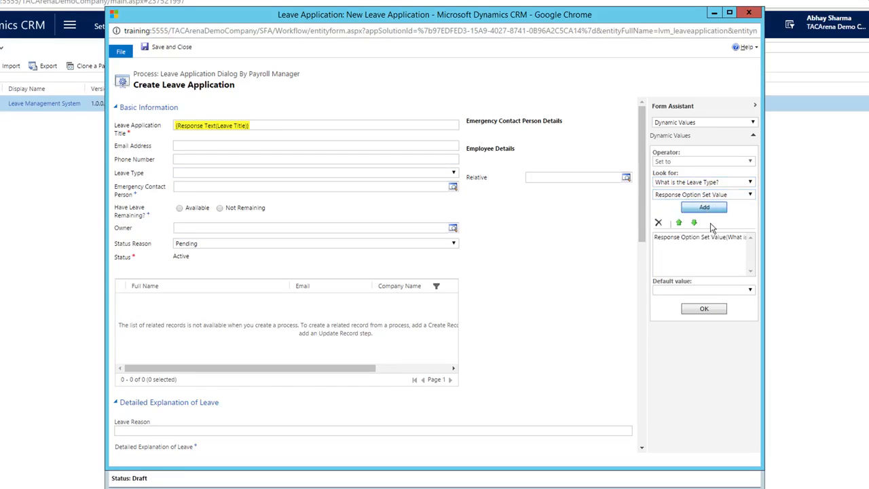
left_click(704, 308)
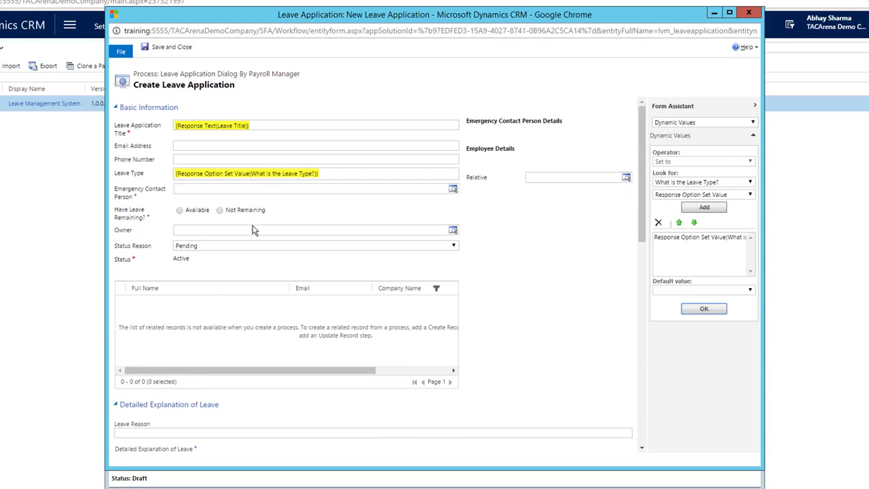
- Fill the Leave Reason field with the Response Text of the Leave Reason prompt
scroll(258, 321, "down", 3)
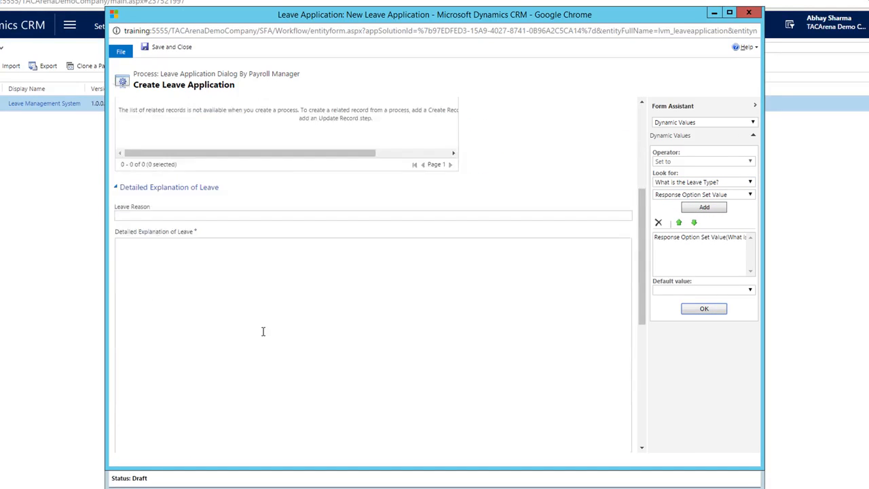
scroll(263, 332, "down", 1)
scroll(262, 332, "up", 1)
left_click(203, 216)
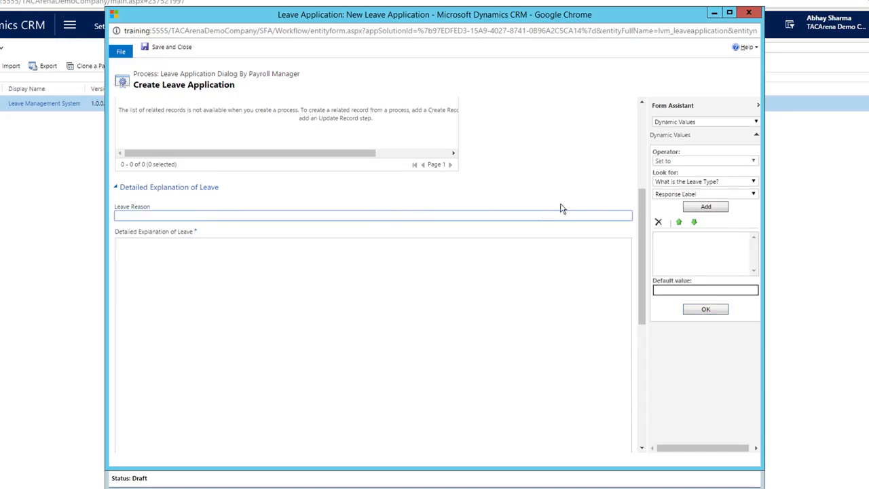
left_click(673, 196)
left_click(674, 203)
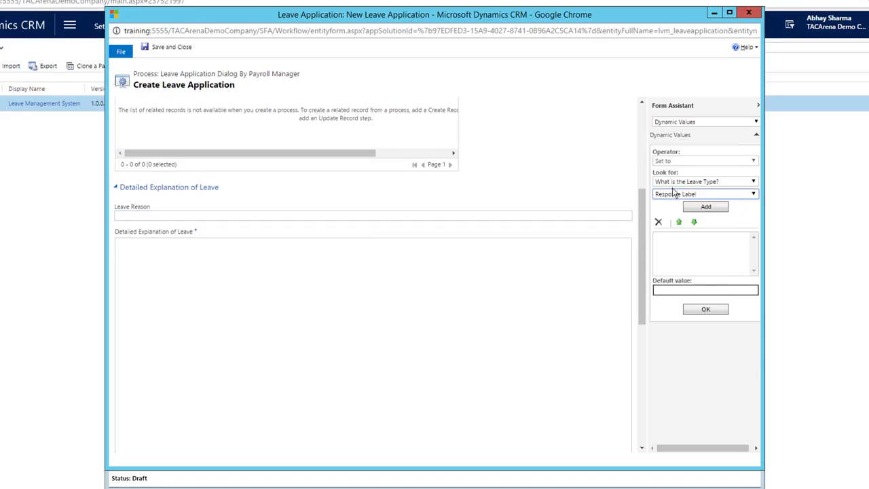
left_click(679, 182)
scroll(691, 326, "down", 1)
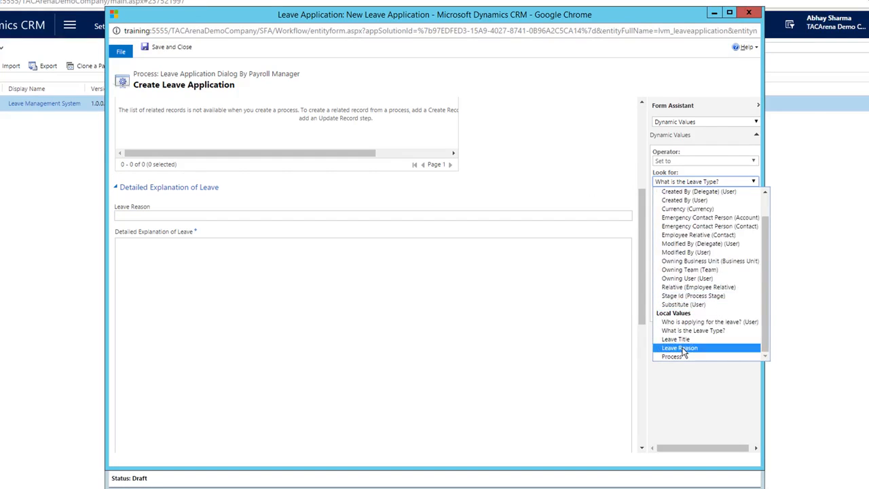
left_click(680, 348)
left_click(706, 206)
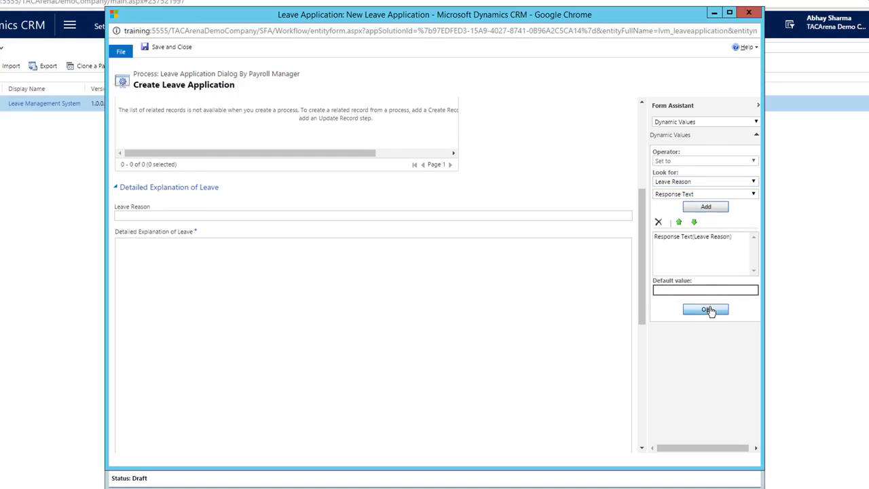
left_click(710, 310)
- Fill the Owner field with the Created By value of the "Who is applying for the leave? (User)" prompt
left_click(229, 258)
scroll(305, 266, "down", 5)
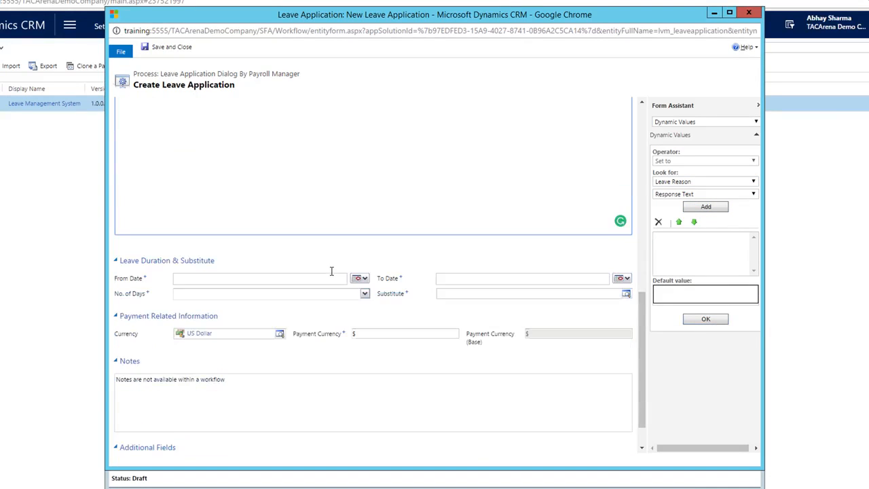
scroll(331, 271, "down", 2)
scroll(362, 272, "up", 15)
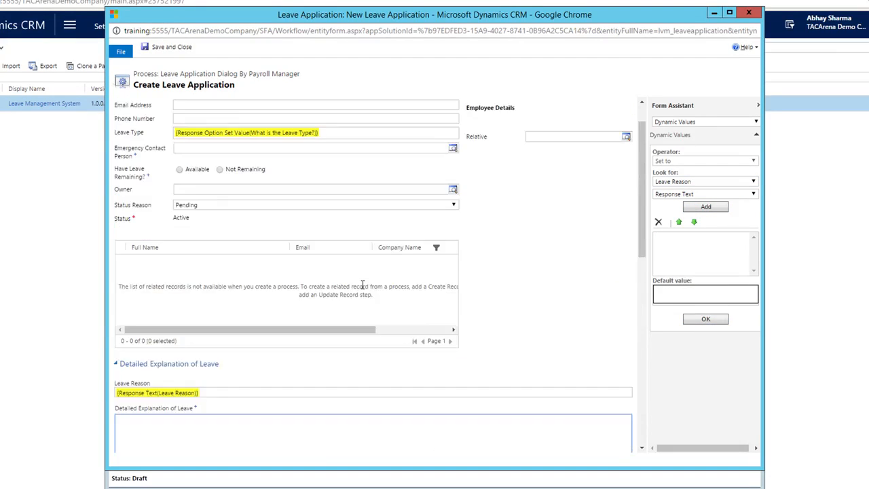
left_click(251, 230)
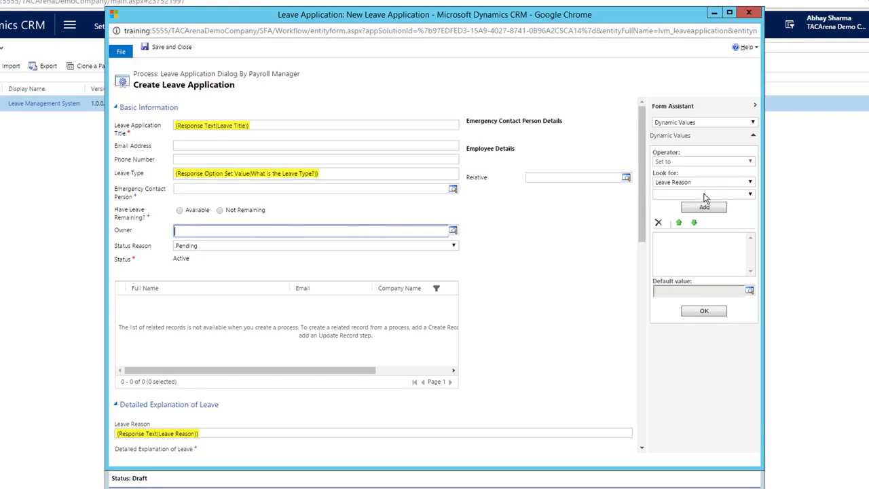
left_click(674, 182)
scroll(706, 320, "down", 1)
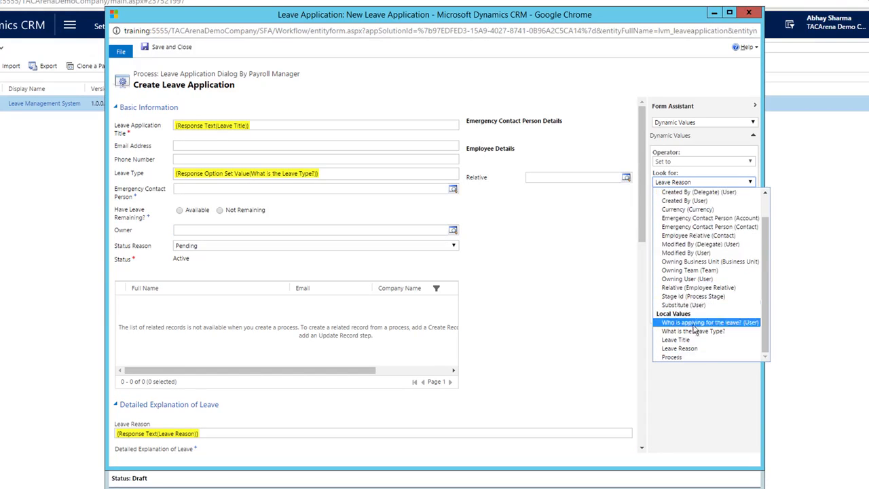
left_click(682, 325)
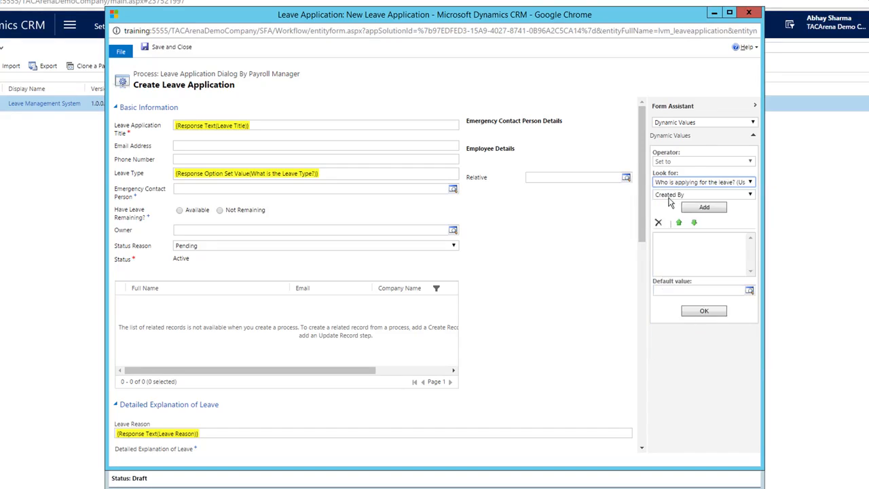
left_click(670, 196)
left_click(670, 196)
left_click(670, 195)
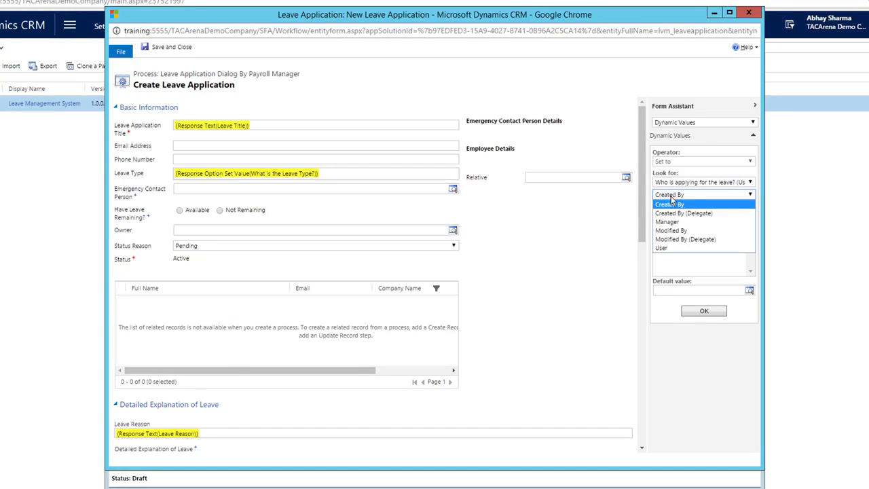
left_click(669, 204)
left_click(701, 210)
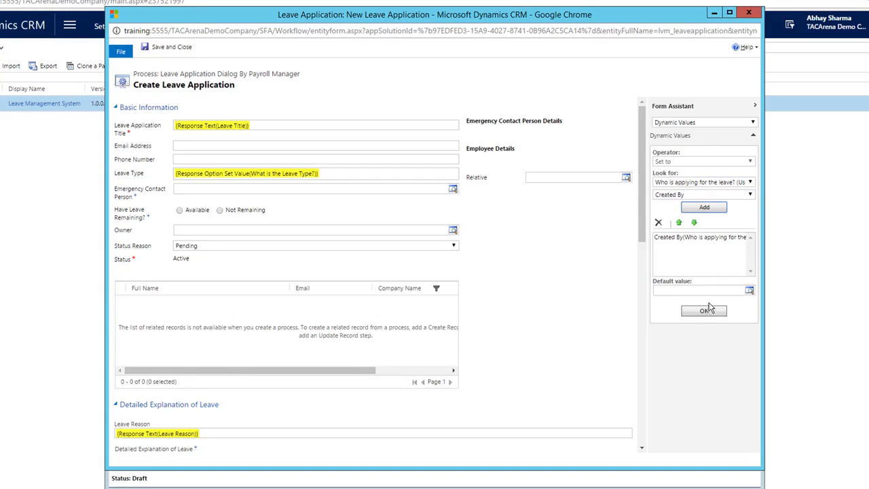
left_click(704, 237)
left_click(703, 310)
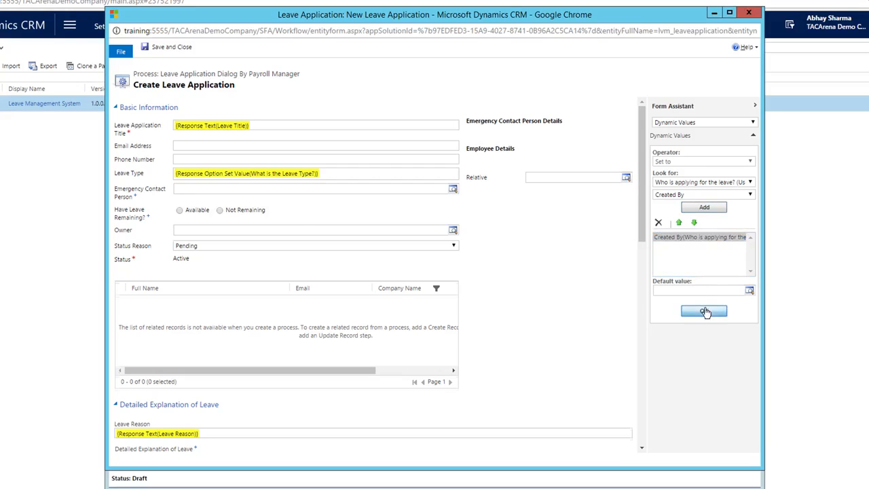
- Save and close the Create Leave Application step's properties, and activate the dialog process
scroll(233, 194, "down", 3)
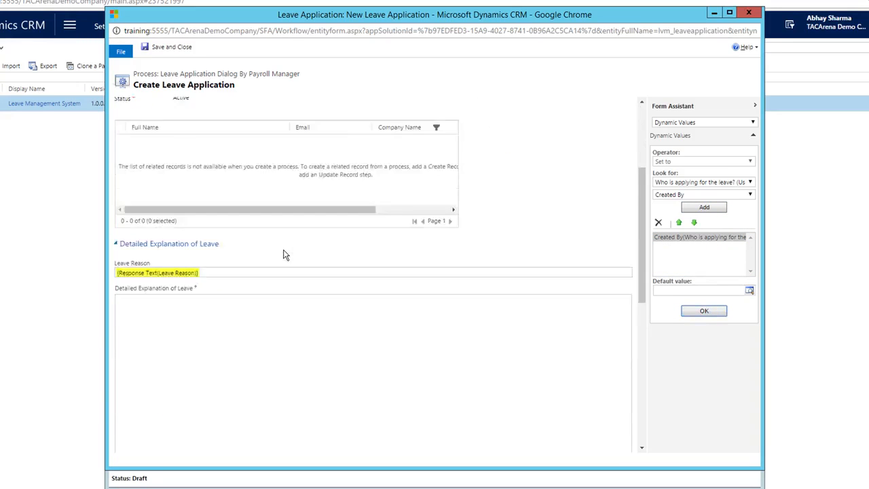
scroll(284, 244, "up", 3)
scroll(251, 224, "down", 3)
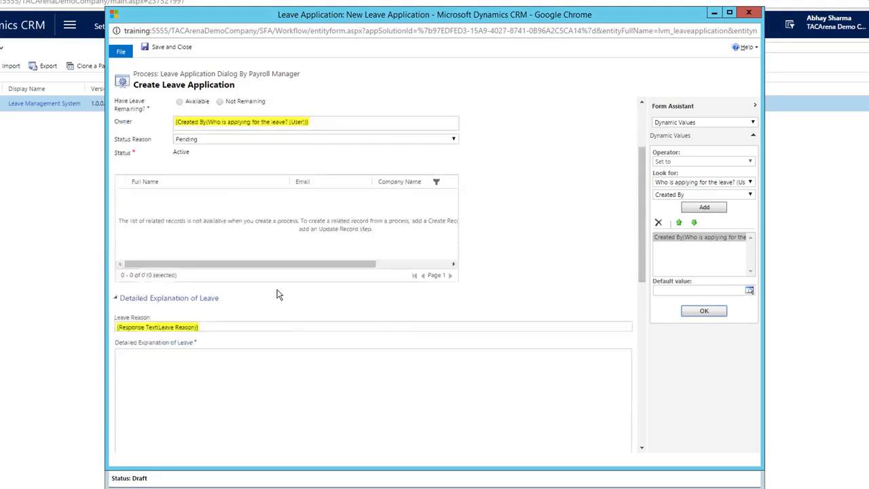
scroll(277, 265, "up", 3)
left_click(173, 49)
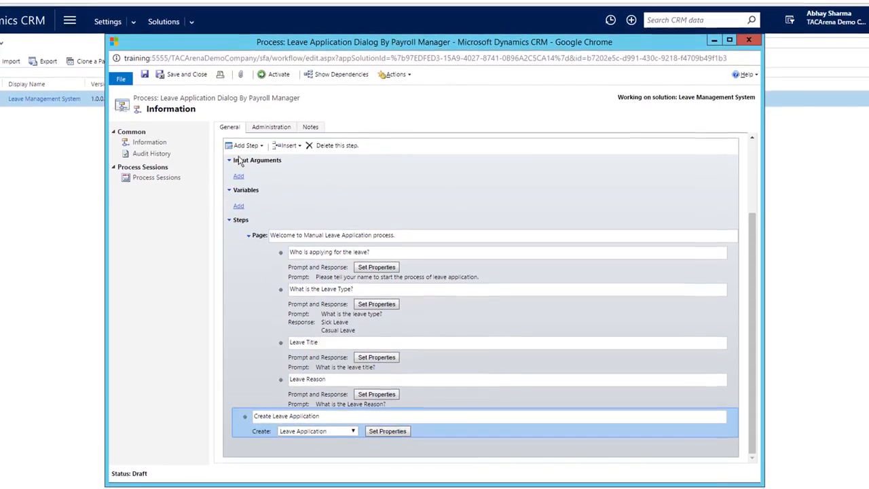
left_click(277, 66)
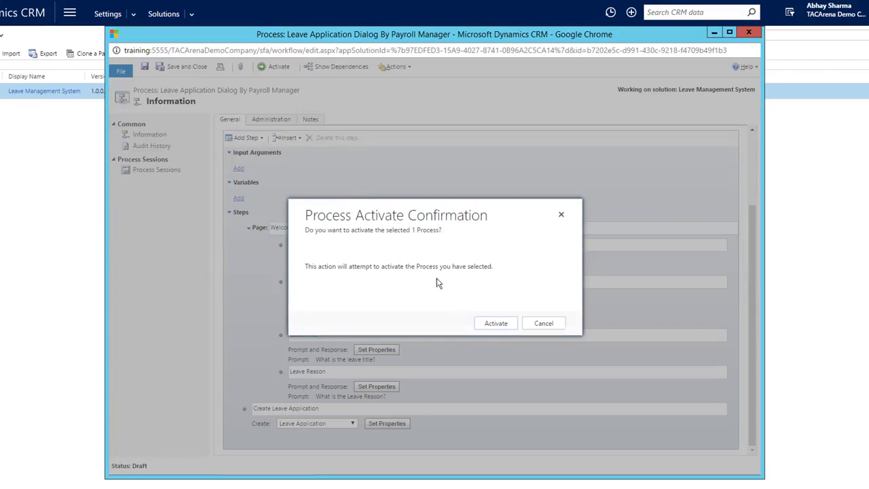
left_click(486, 323)
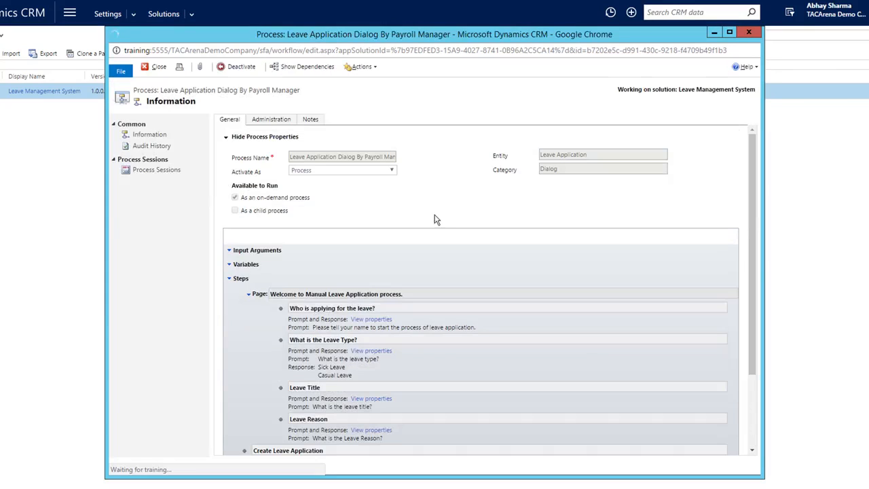
- Return to the main CRM window and open the Leave Applications list in the Sales area
left_click(55, 192)
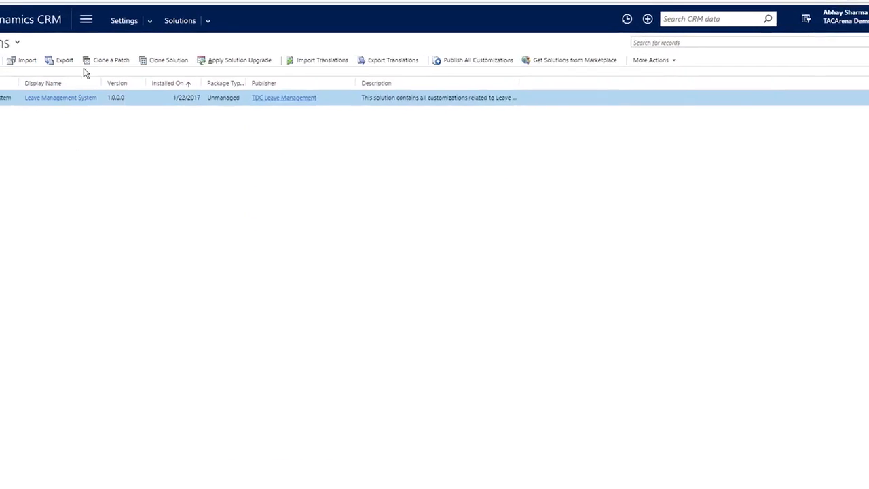
left_click(69, 12)
left_click(0, 44)
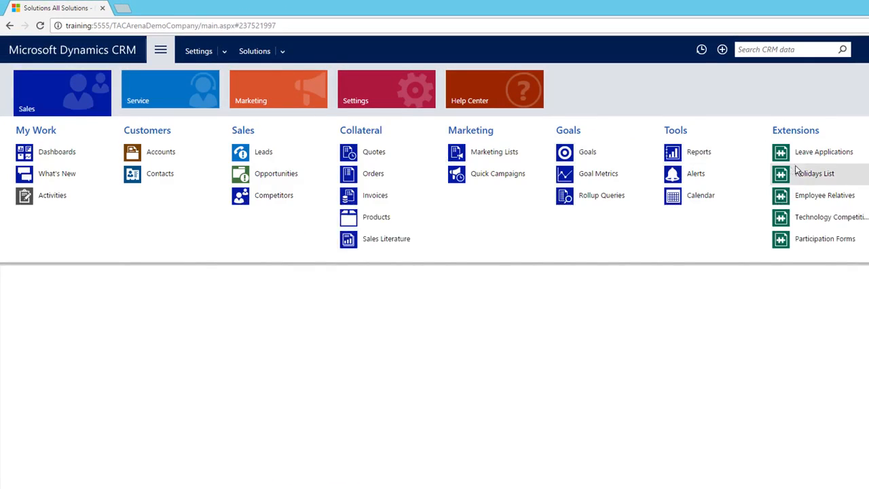
left_click(814, 154)
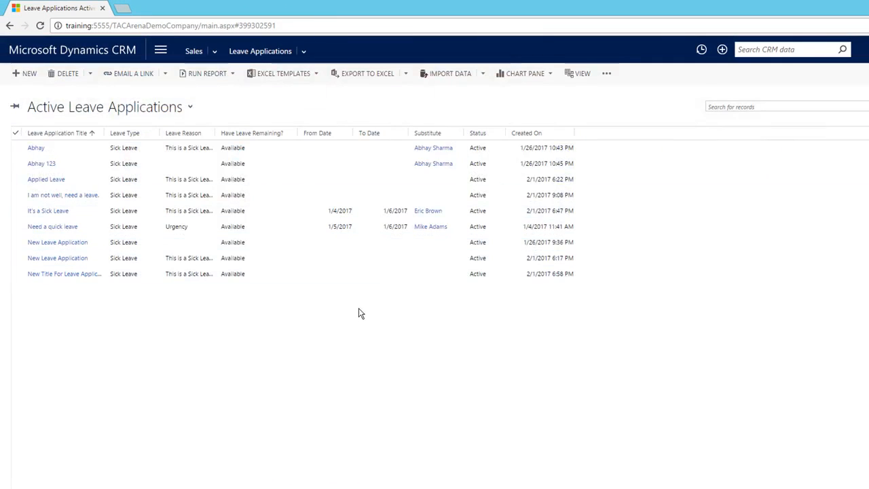
- Start the Leave Application Dialog By Payroll Manager on the first active leave application
left_click(335, 148)
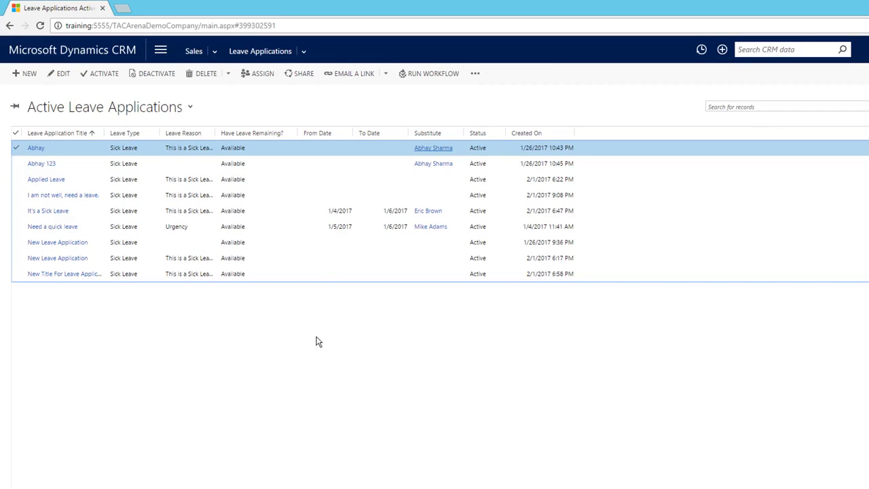
left_click(475, 74)
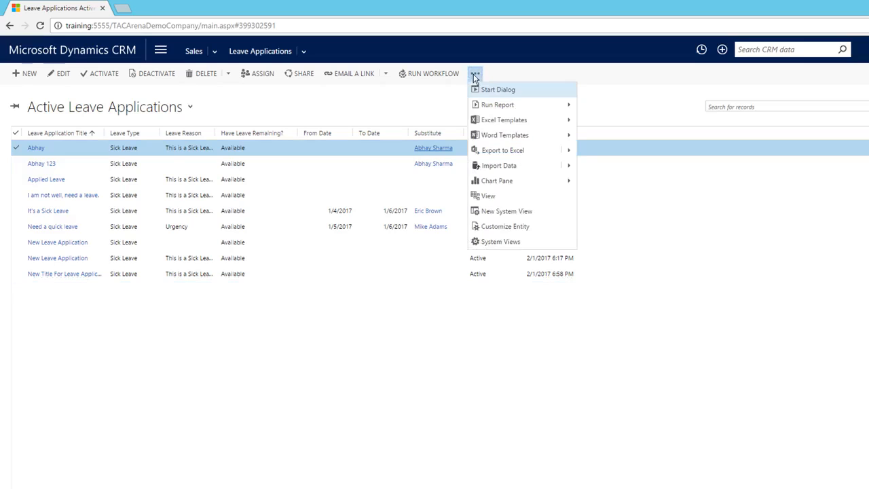
left_click(518, 93)
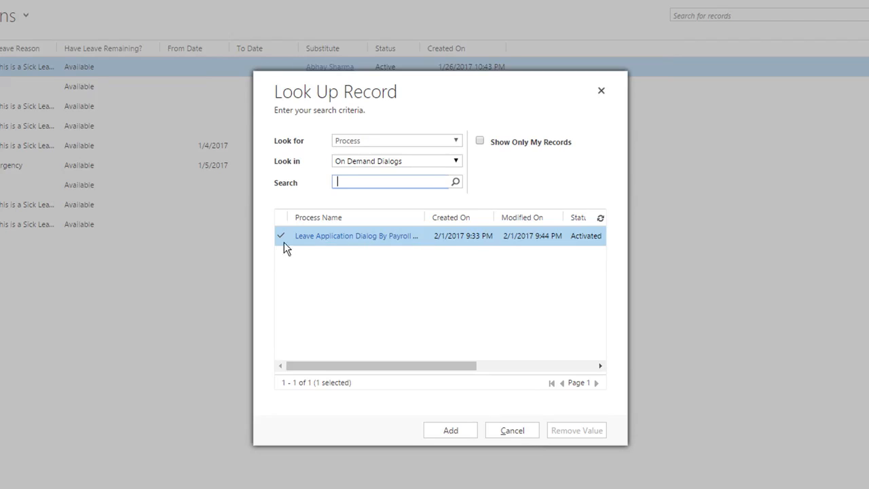
left_click(451, 431)
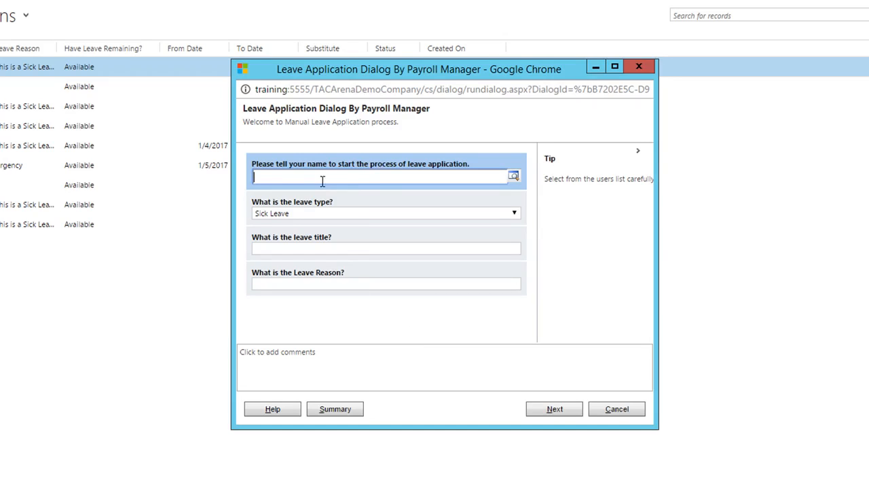
- Answer the name prompt with the first listed user, and choose Sick Leave as the leave type
left_click(513, 177)
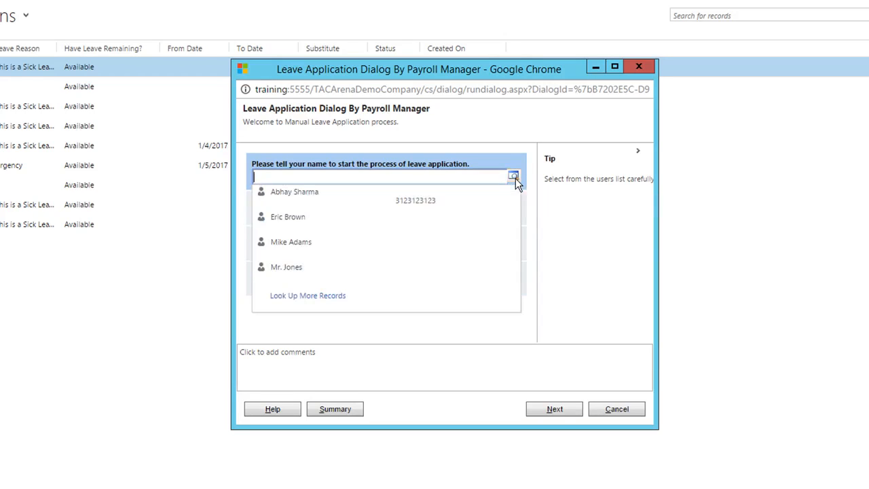
left_click(293, 193)
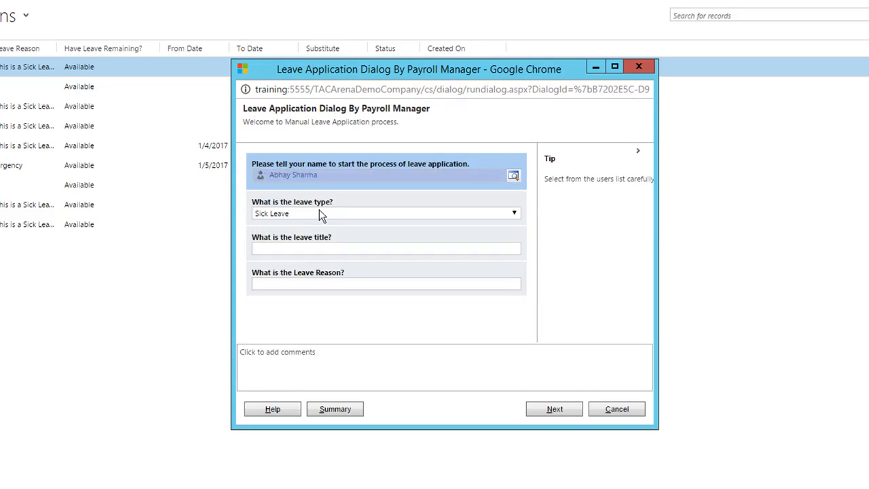
left_click(332, 211)
left_click(311, 213)
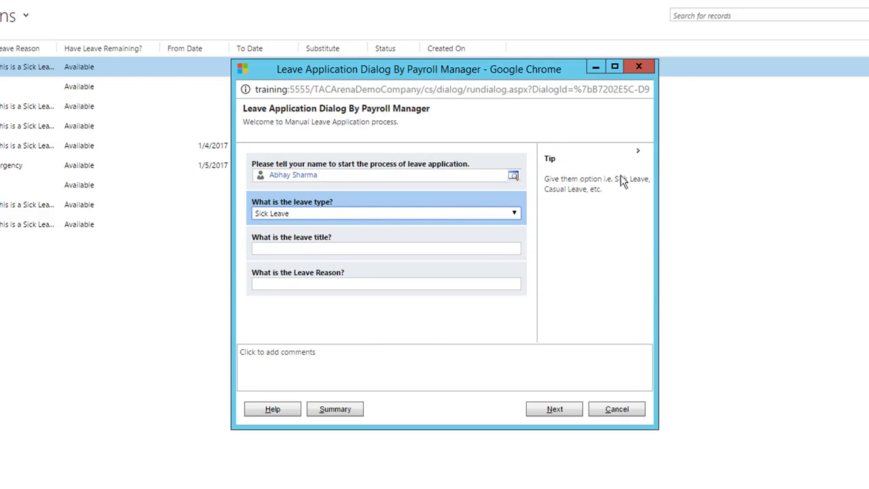
- Enter "I'm having fever so can't come in." as the leave title and "Can't get up." as the reason, and finish the dialog
left_click(293, 249)
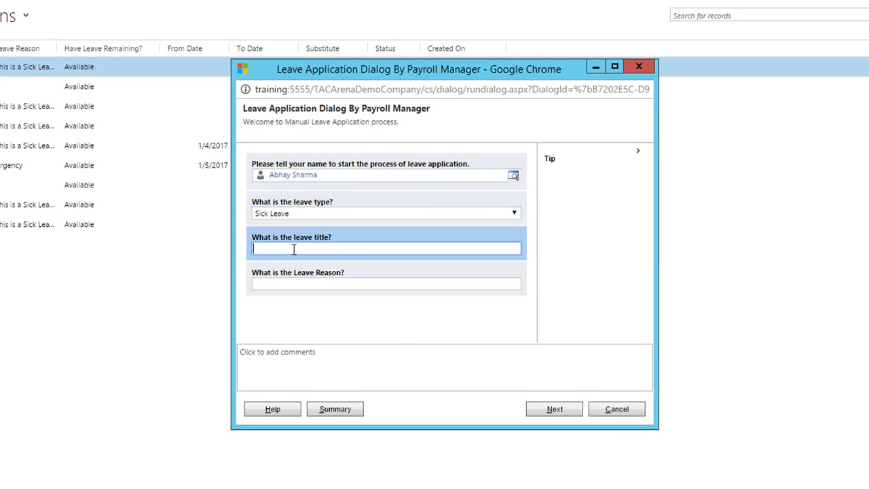
type("I'm having fever so can't come in.")
left_click(270, 287)
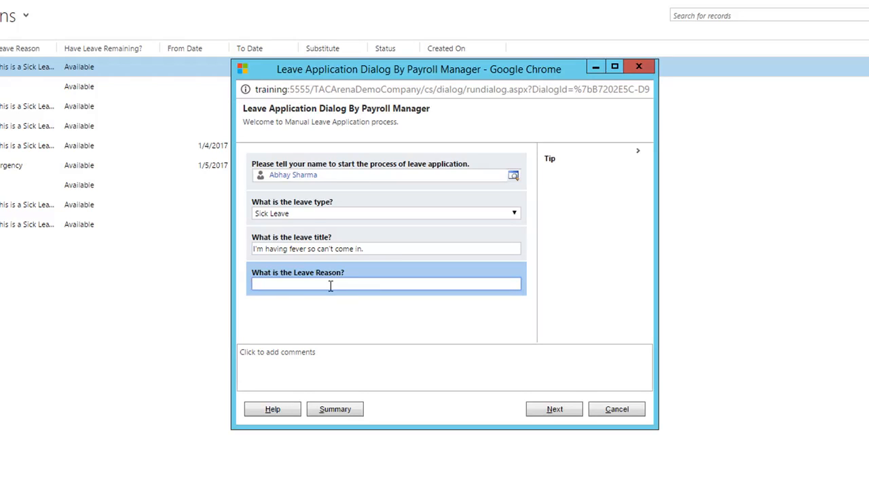
type("Can't get up.")
left_click(345, 370)
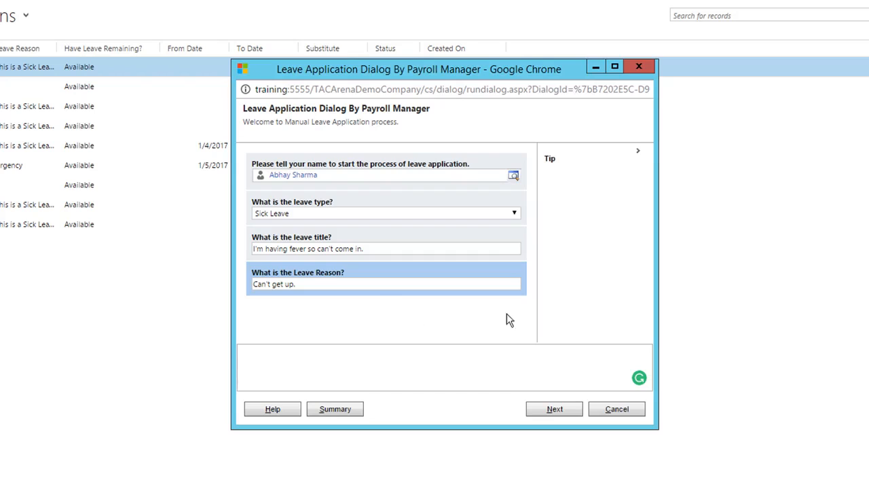
left_click(332, 284)
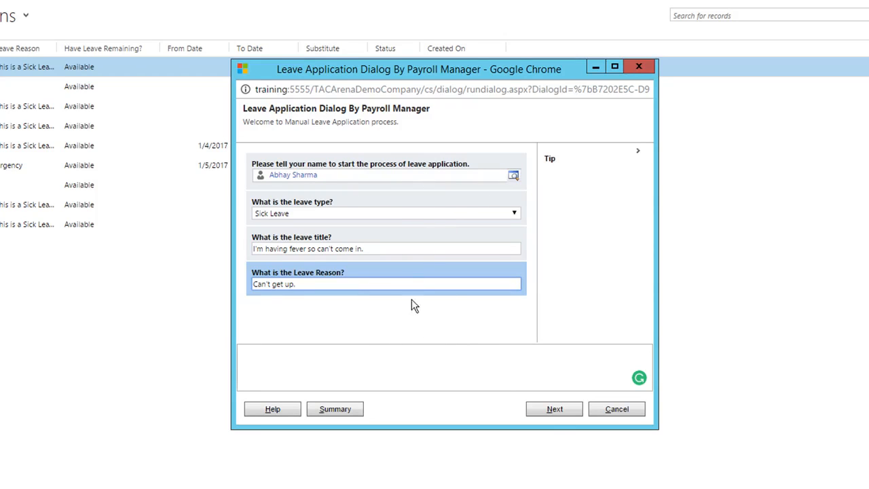
left_click(549, 415)
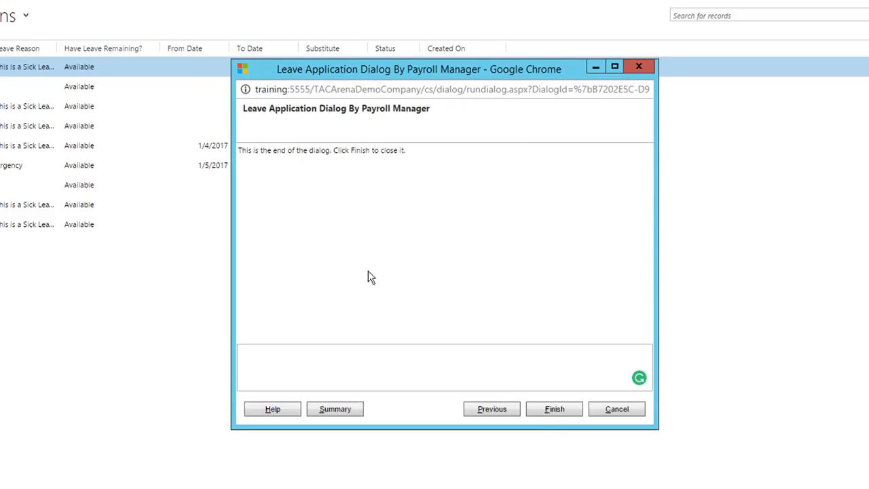
left_click(555, 412)
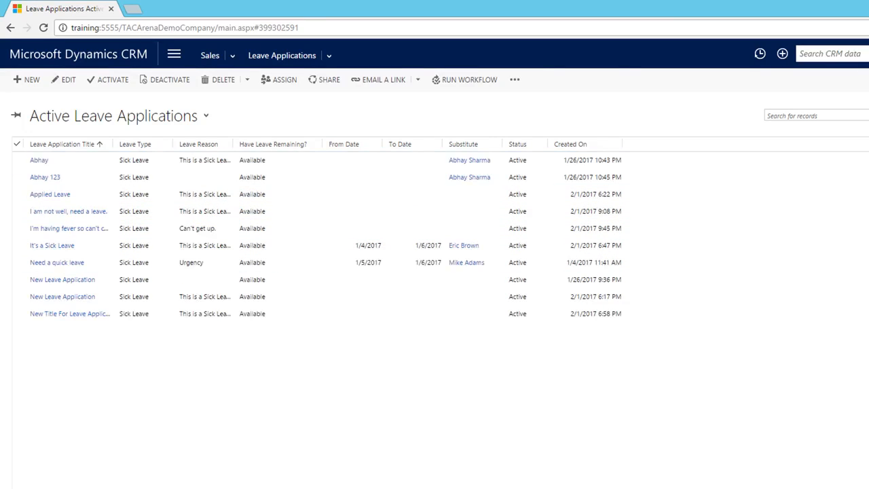
- Widen the Leave Application Title column and open the "I'm having fever so can't come in." record
left_click_drag(114, 144, 183, 146)
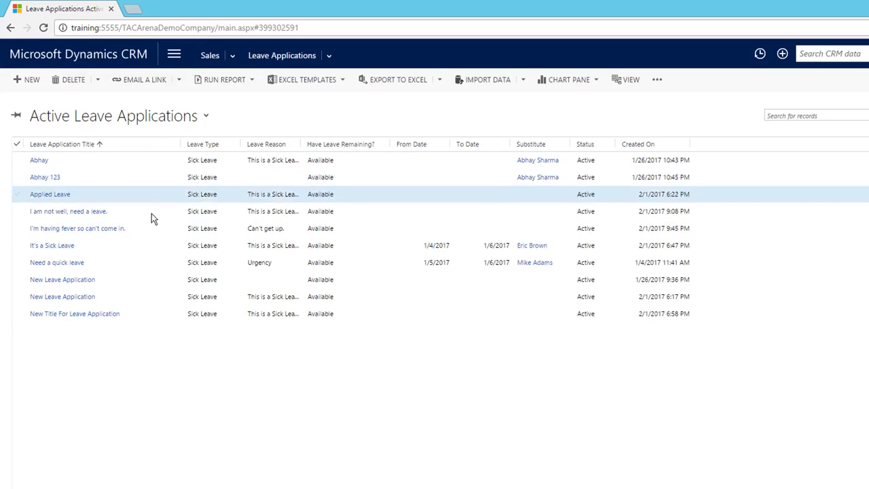
left_click(162, 228)
double_click(165, 228)
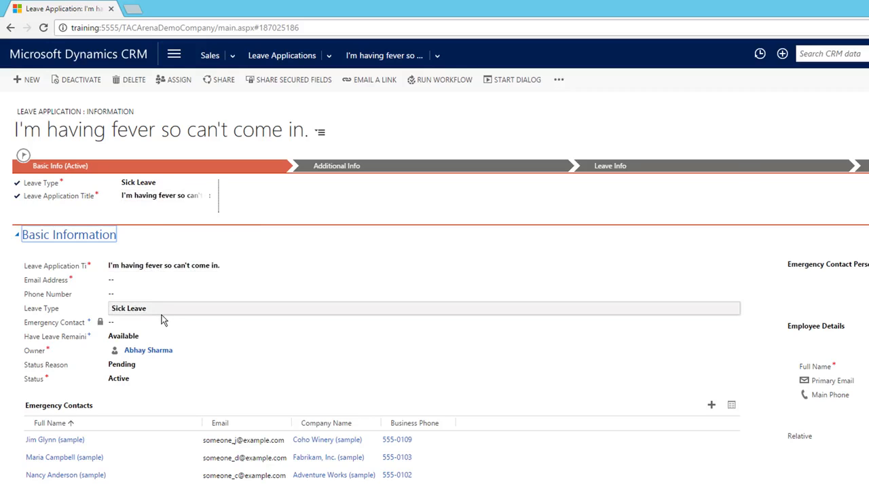
- Review the record's basic information, leave reason, duration and payment fields, and return to the Leave Applications list
scroll(285, 394, "down", 5)
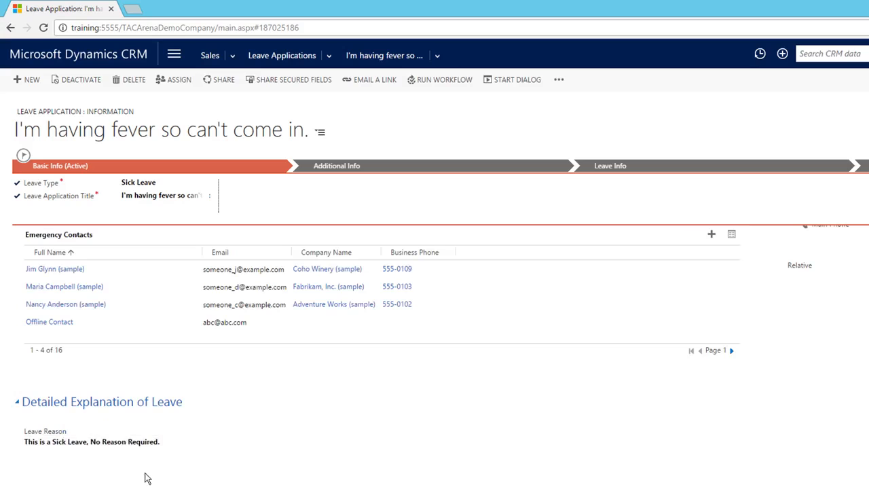
scroll(77, 387, "down", 1)
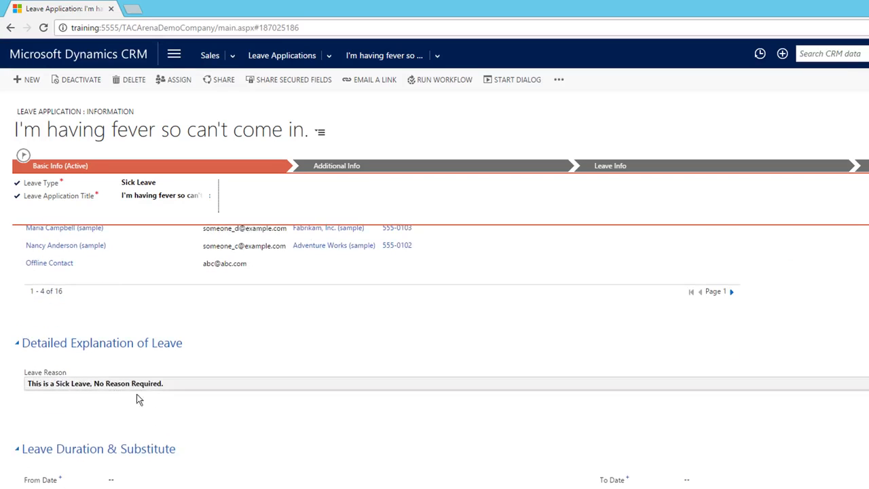
scroll(139, 392, "down", 1)
scroll(141, 367, "up", 6)
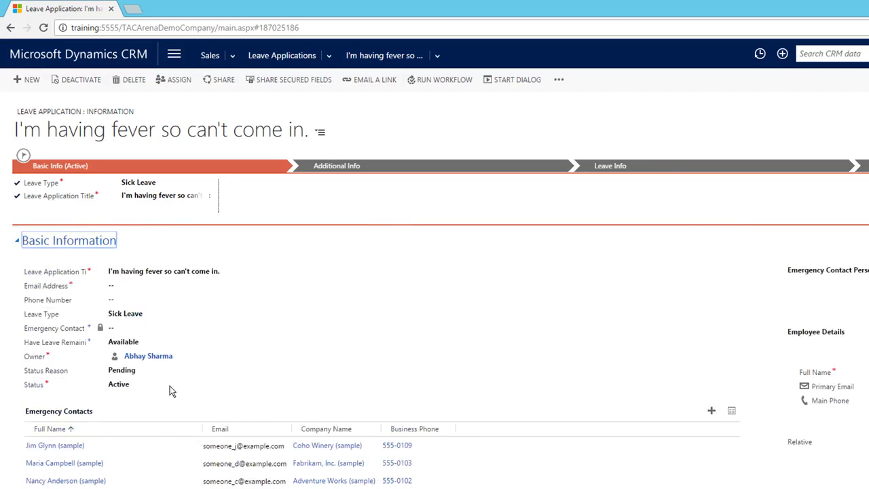
scroll(170, 326, "down", 3)
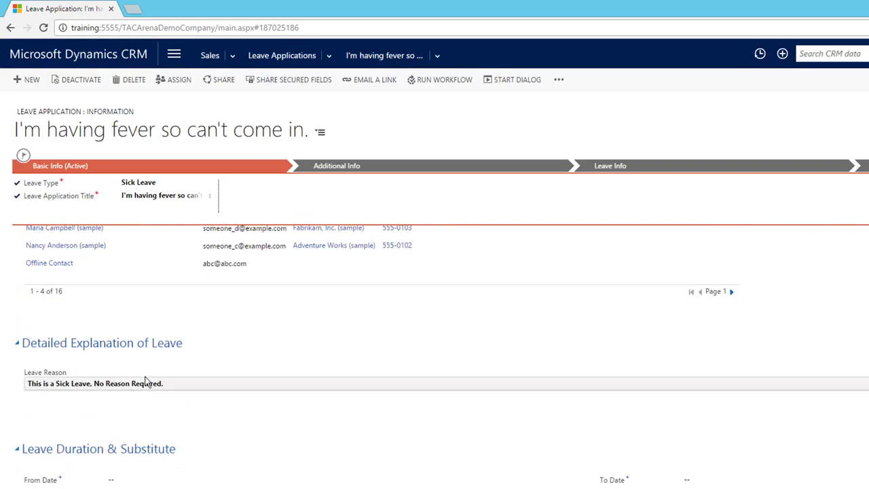
scroll(87, 385, "up", 2)
scroll(87, 385, "down", 4)
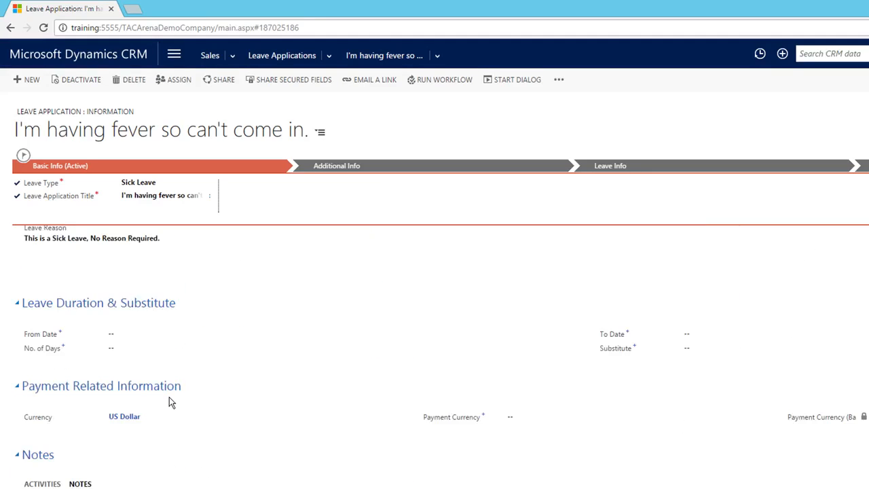
scroll(169, 397, "up", 4)
scroll(184, 355, "up", 3)
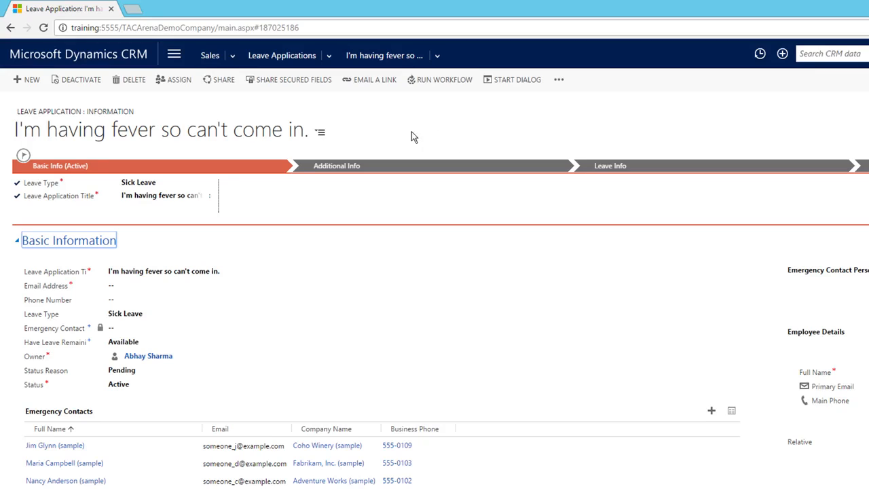
left_click(282, 52)
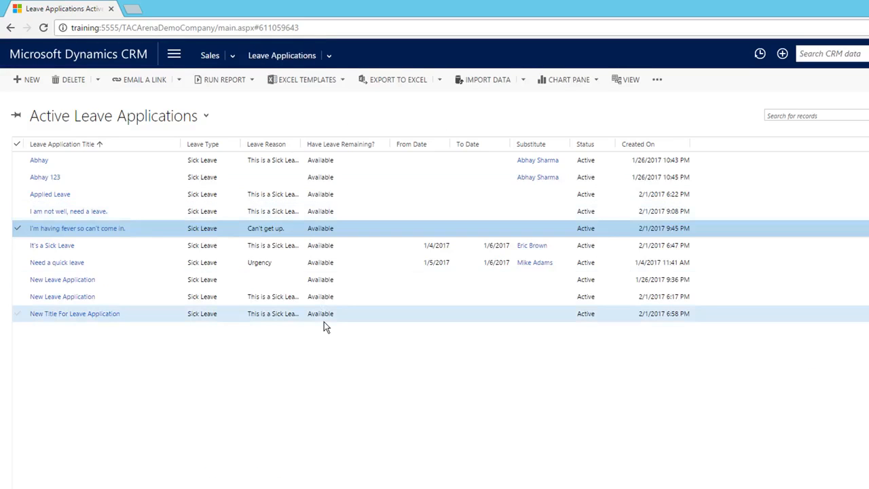